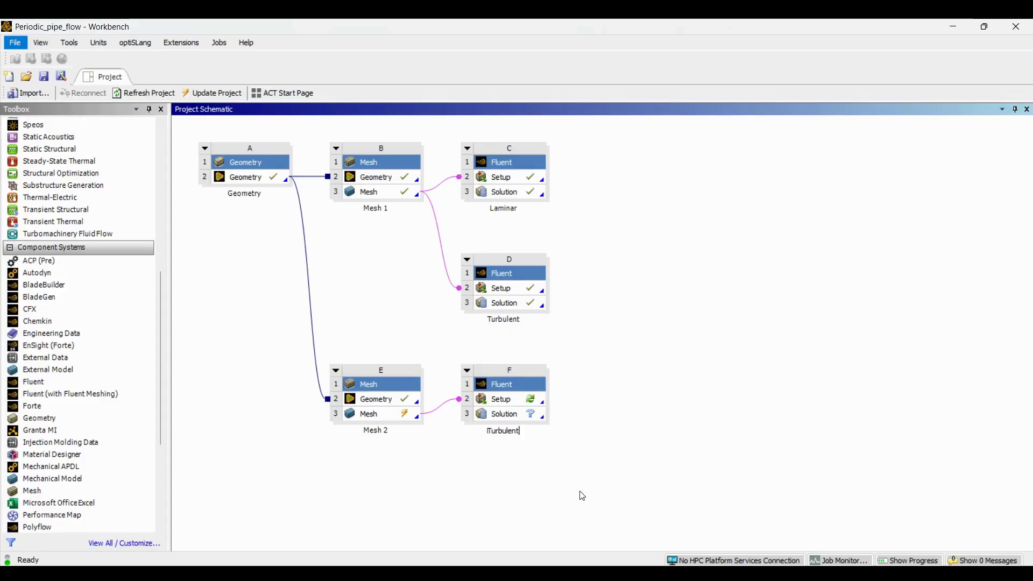
# Step: Name the Fluent system connected to Mesh 2 "Turbulent"
pyautogui.press('Return')
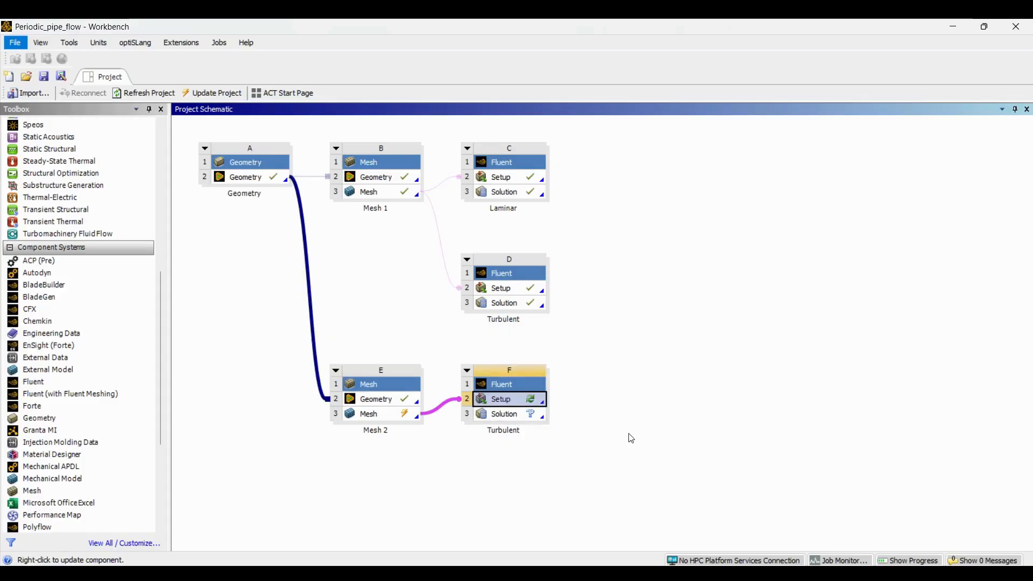
pyautogui.click(631, 439)
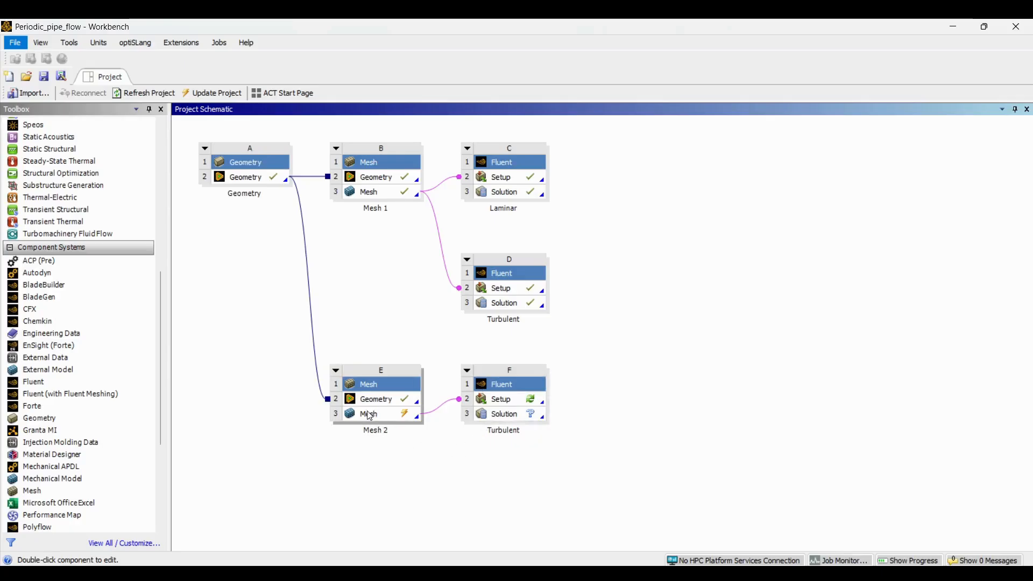
# Step: Update the mesh in Mesh 2, open its linked Turbulent setup in Fluent and dismiss the behavioral changes notice
pyautogui.rightClick(395, 413)
pyautogui.click(412, 434)
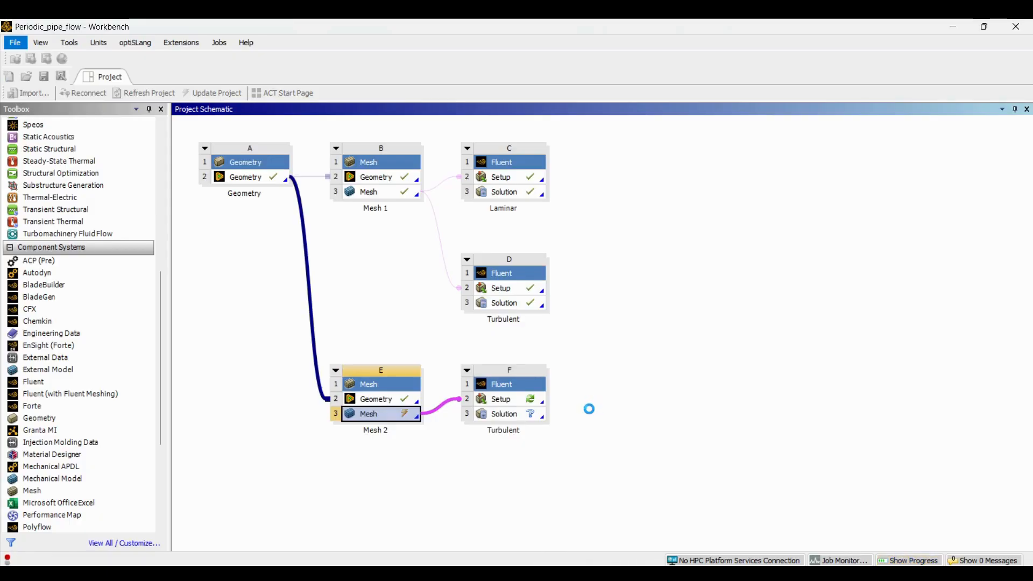
pyautogui.doubleClick(512, 405)
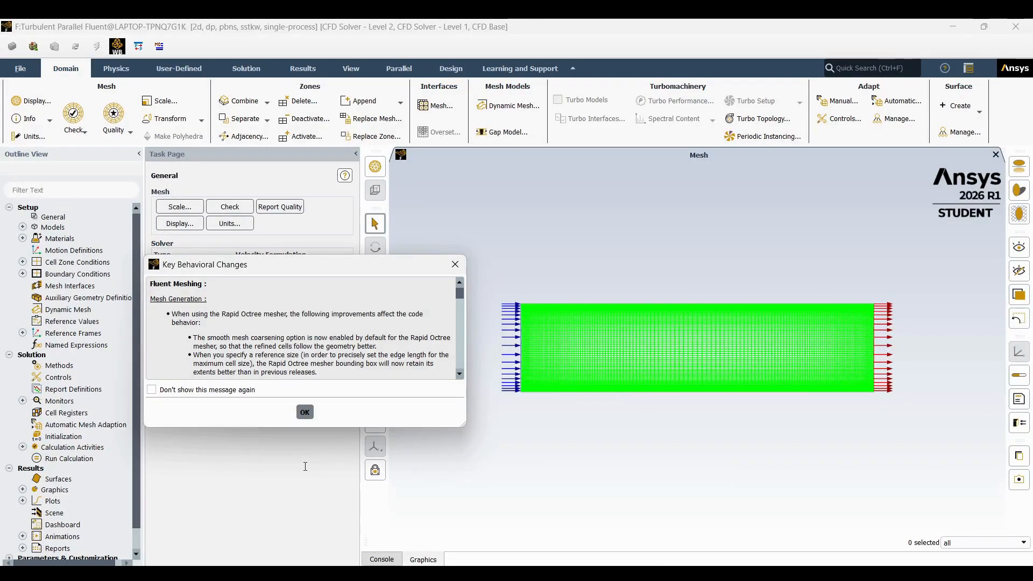
pyautogui.click(305, 413)
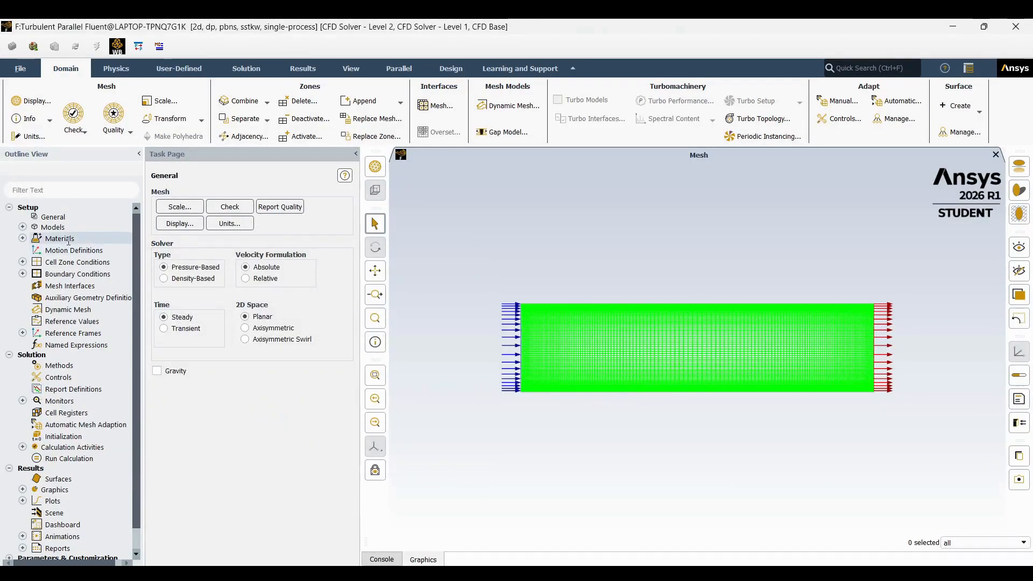
# Step: Set the viscous model to standard k-epsilon with Enhanced Wall Treatment and Pressure Gradient Effects enabled
pyautogui.click(22, 227)
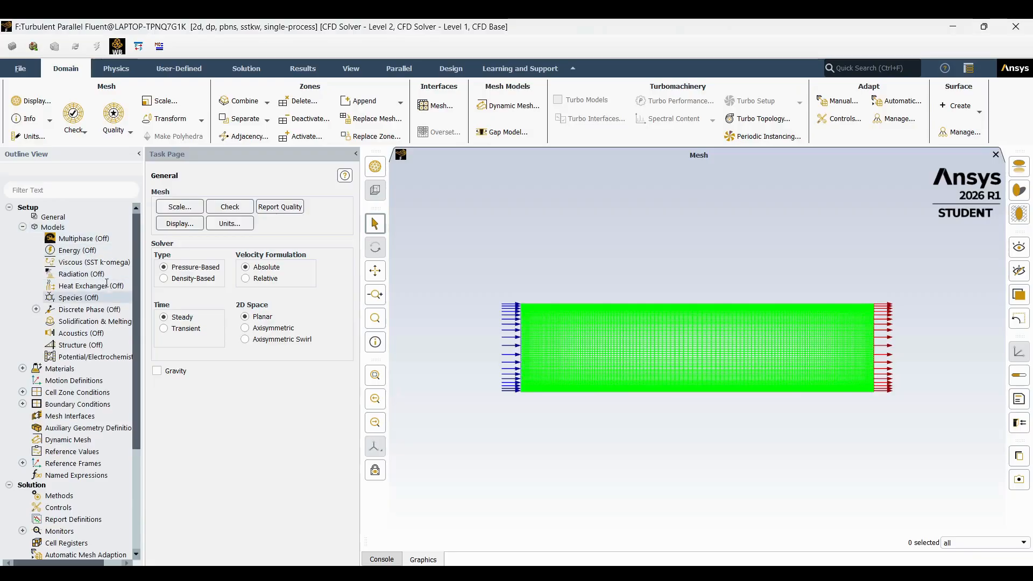
pyautogui.doubleClick(106, 263)
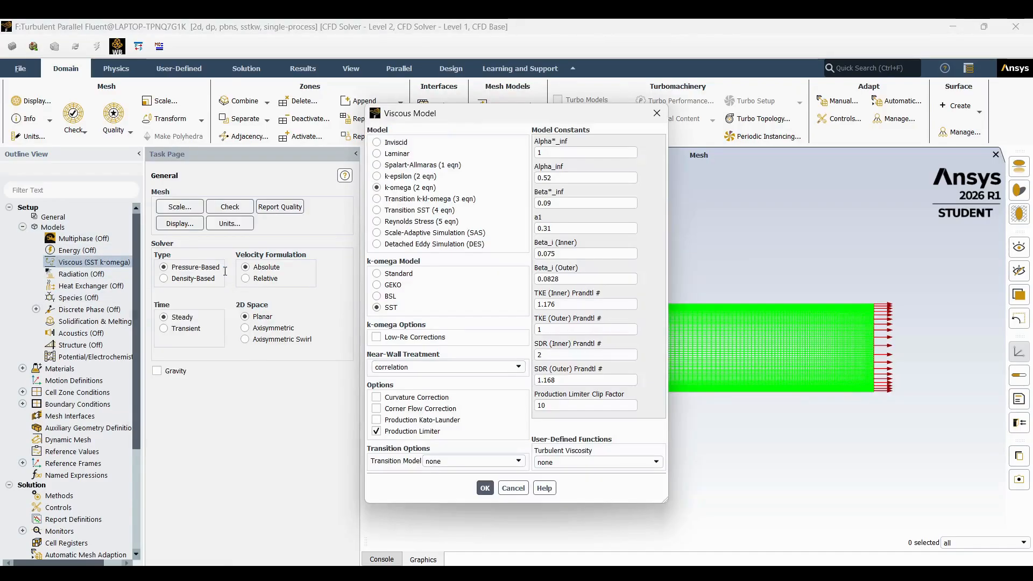
pyautogui.click(409, 176)
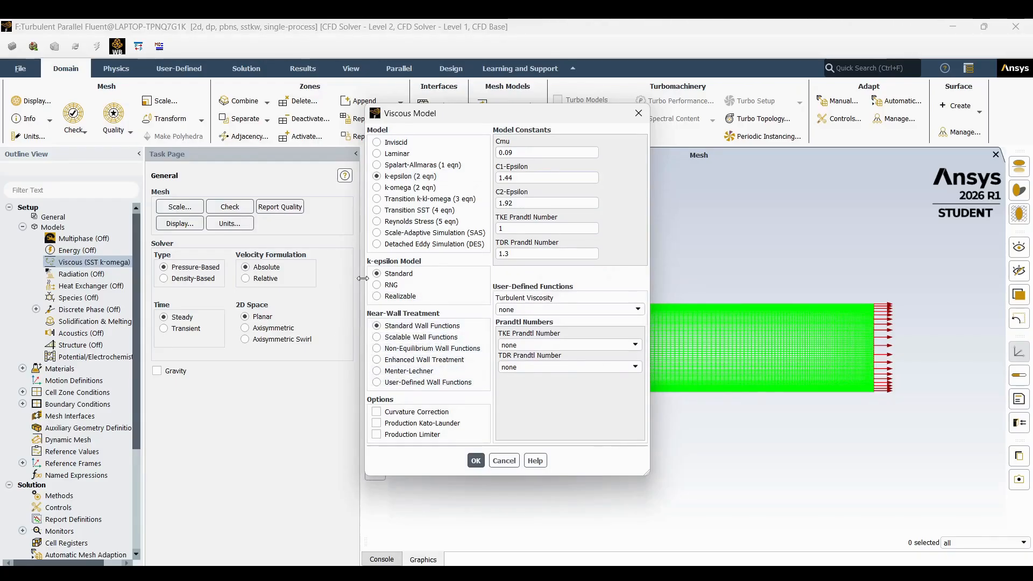
pyautogui.click(415, 359)
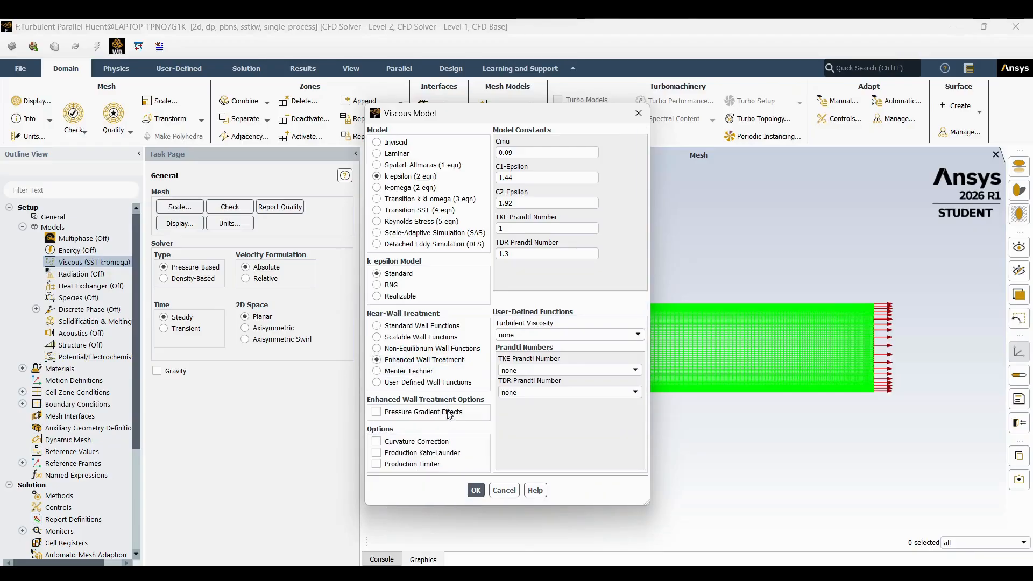
pyautogui.click(412, 412)
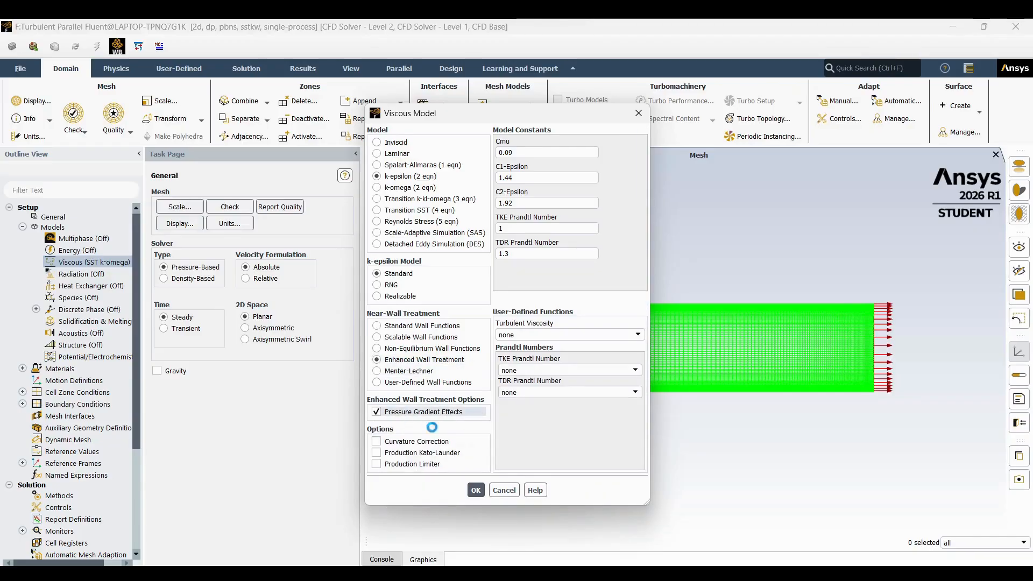
pyautogui.click(476, 490)
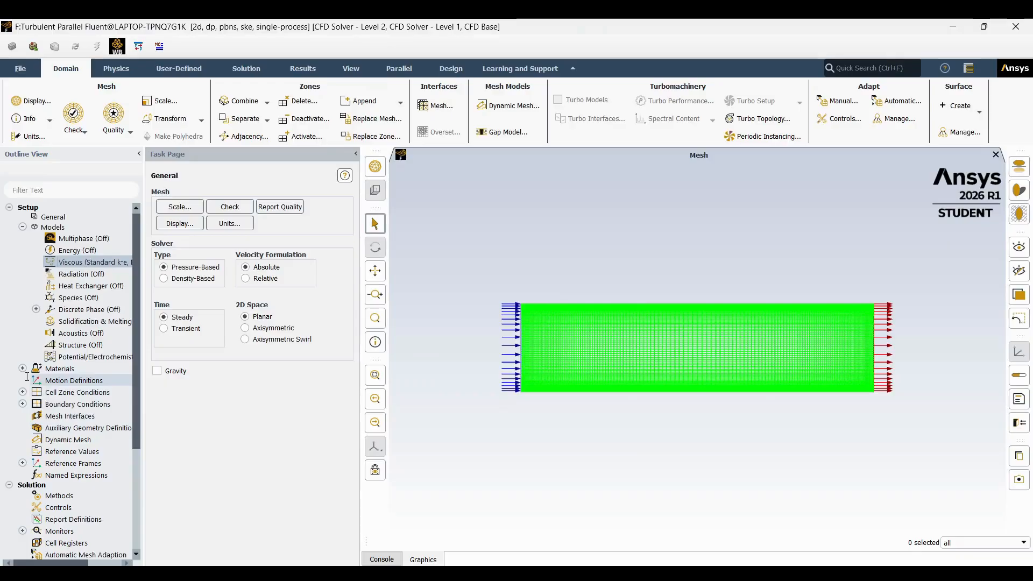
# Step: Open the boundary conditions settings and bring up the console to read the inlet and outlet zone IDs
pyautogui.click(22, 368)
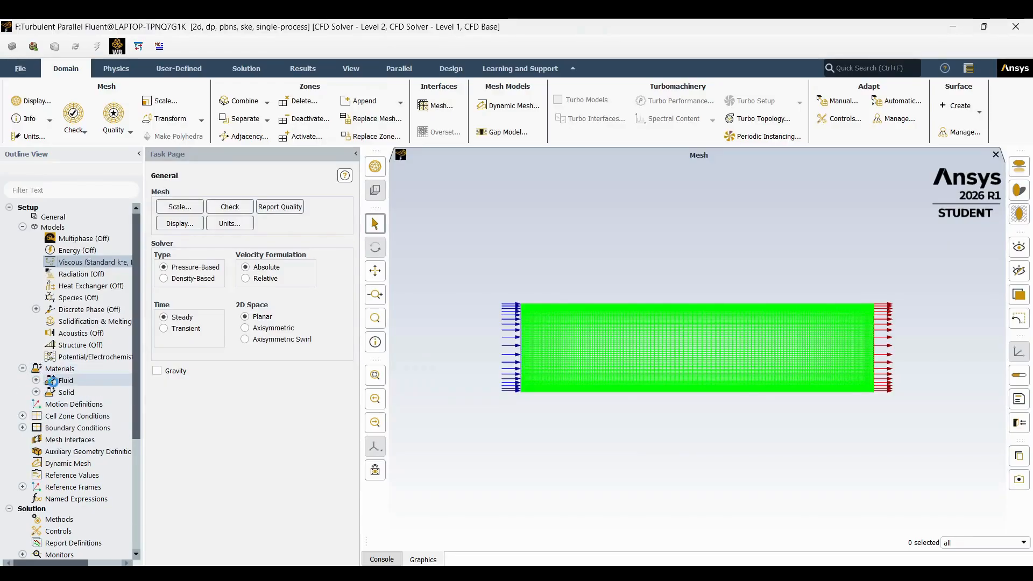
pyautogui.scroll(-3, 60, 386)
pyautogui.click(22, 351)
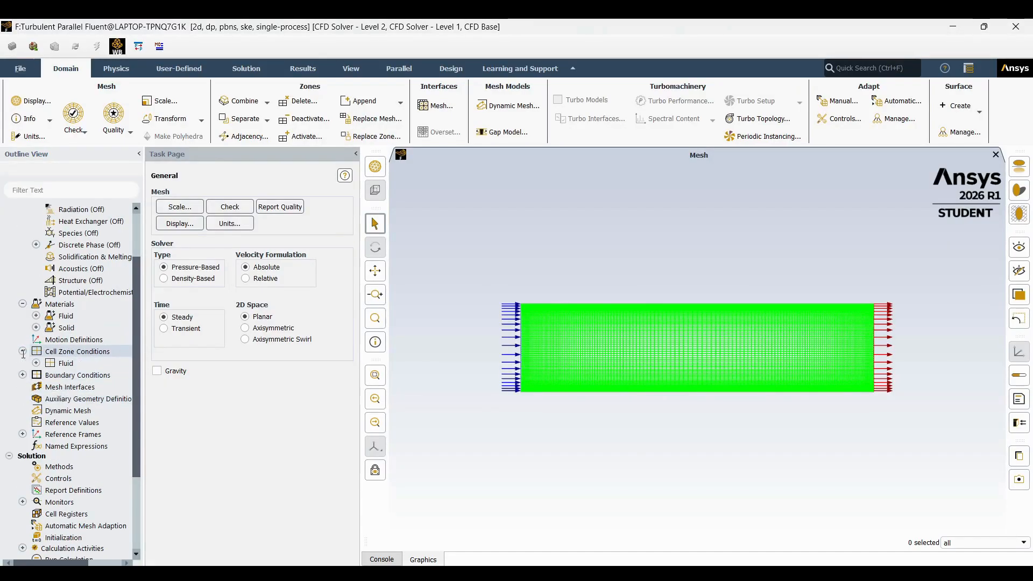
pyautogui.click(22, 375)
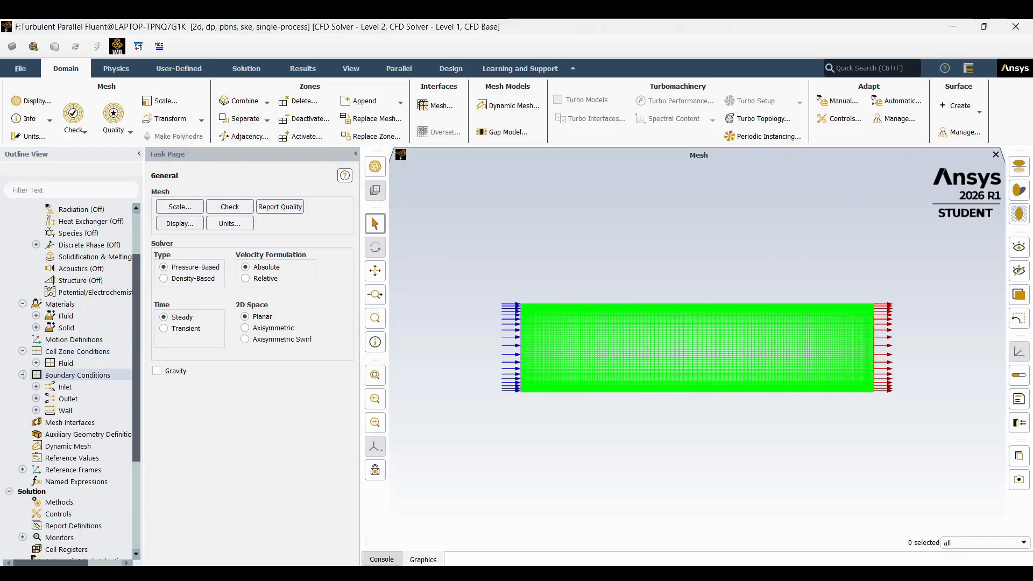
pyautogui.doubleClick(59, 375)
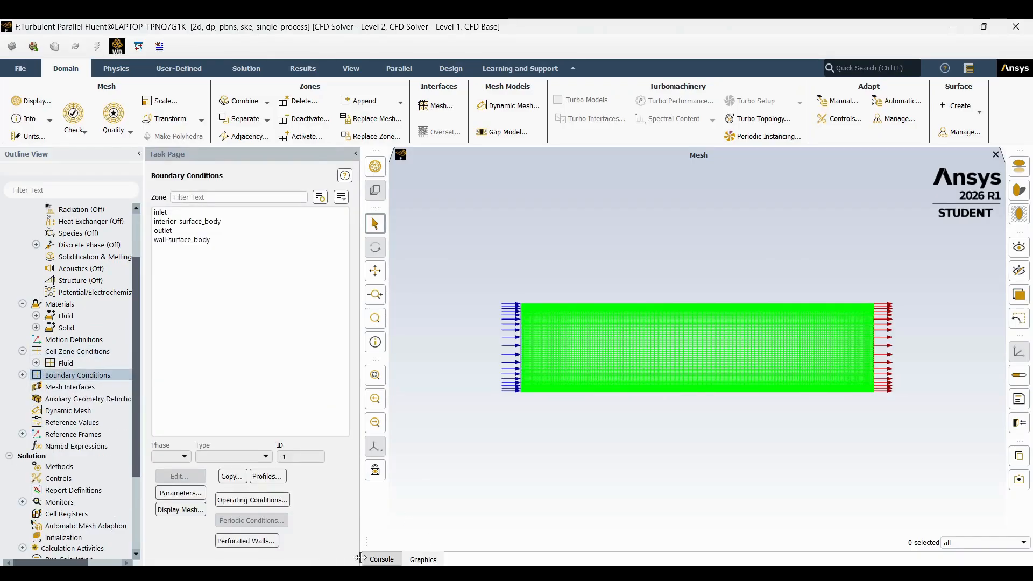
pyautogui.click(376, 560)
pyautogui.scroll(-3, 694, 533)
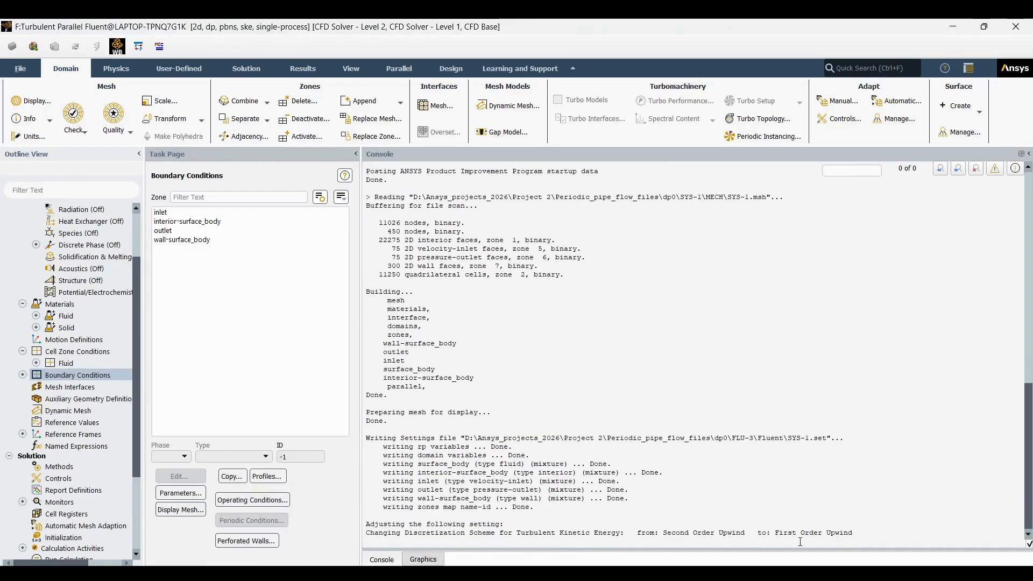
# Step: In the console, go to define/boundary-conditions/modify-zones using def, bc and mz, and list the available commands
pyautogui.press('Return')
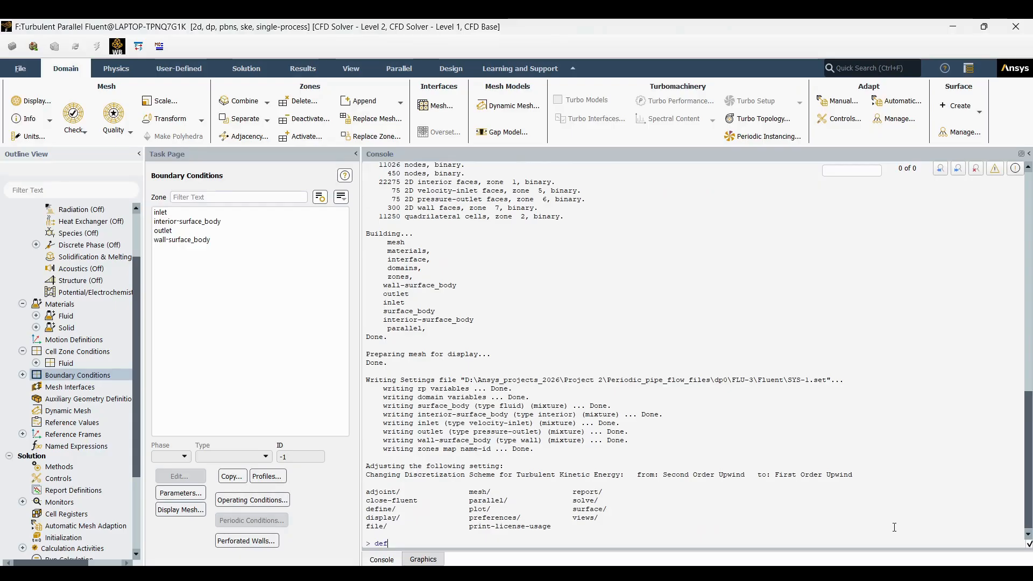
pyautogui.write('def')
pyautogui.press('Return')
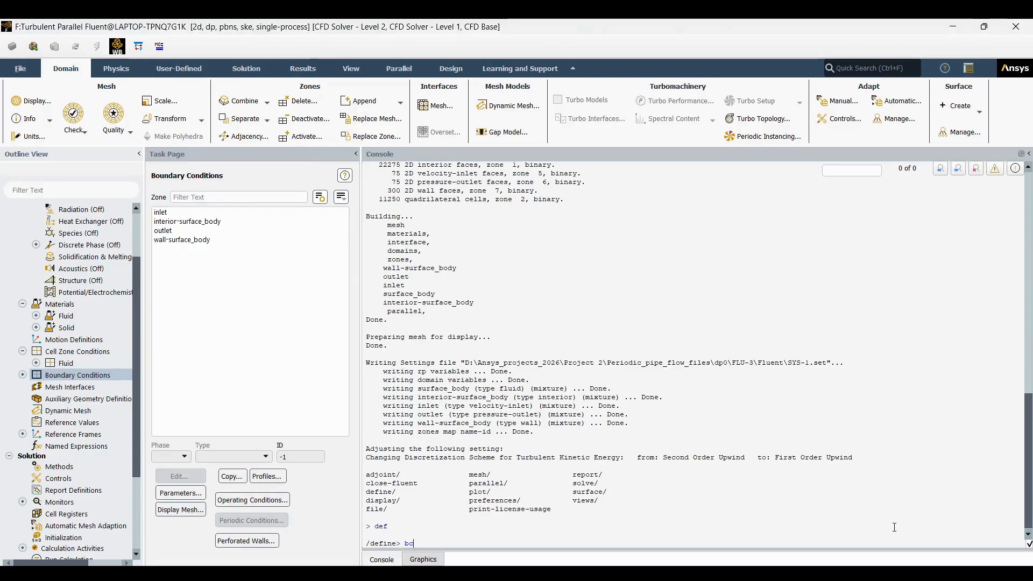
pyautogui.write('bc')
pyautogui.press('Return')
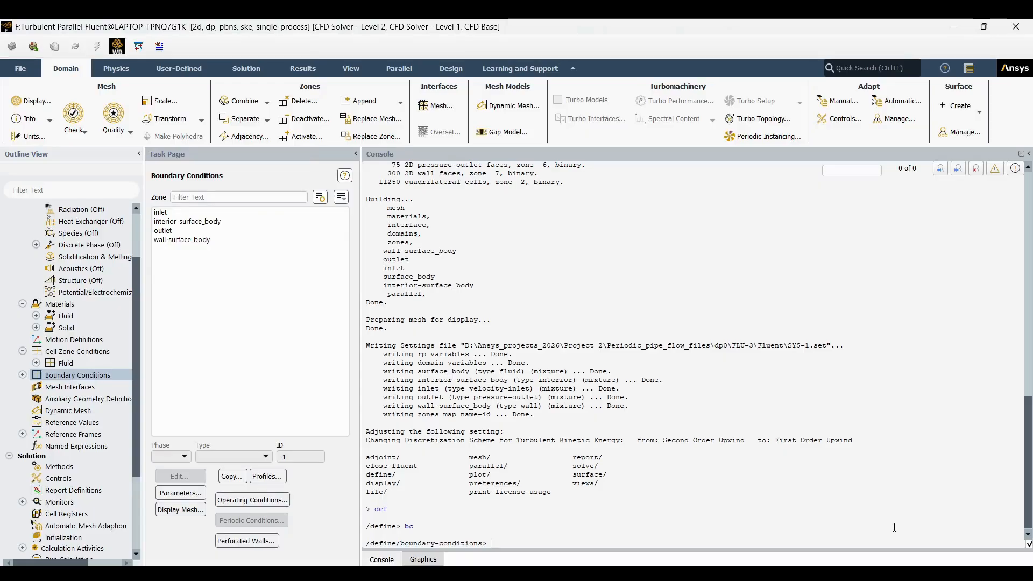
pyautogui.write('mk')
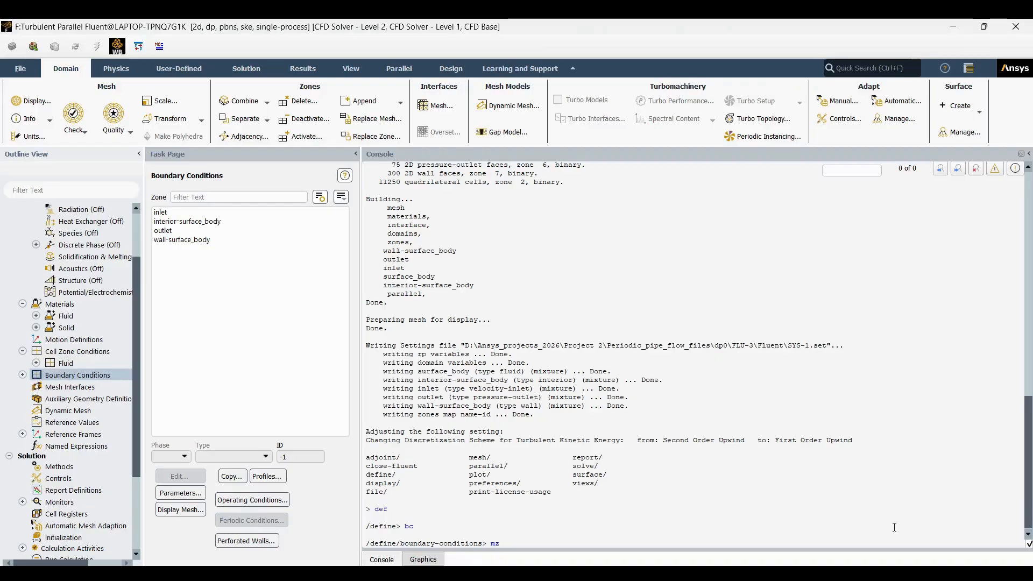
pyautogui.press('Return')
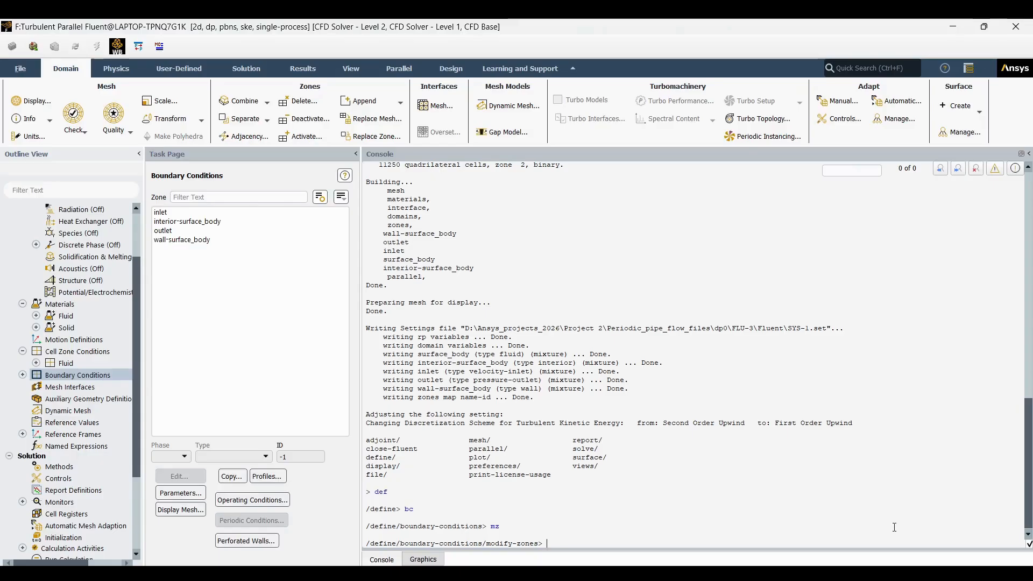
pyautogui.press('Return')
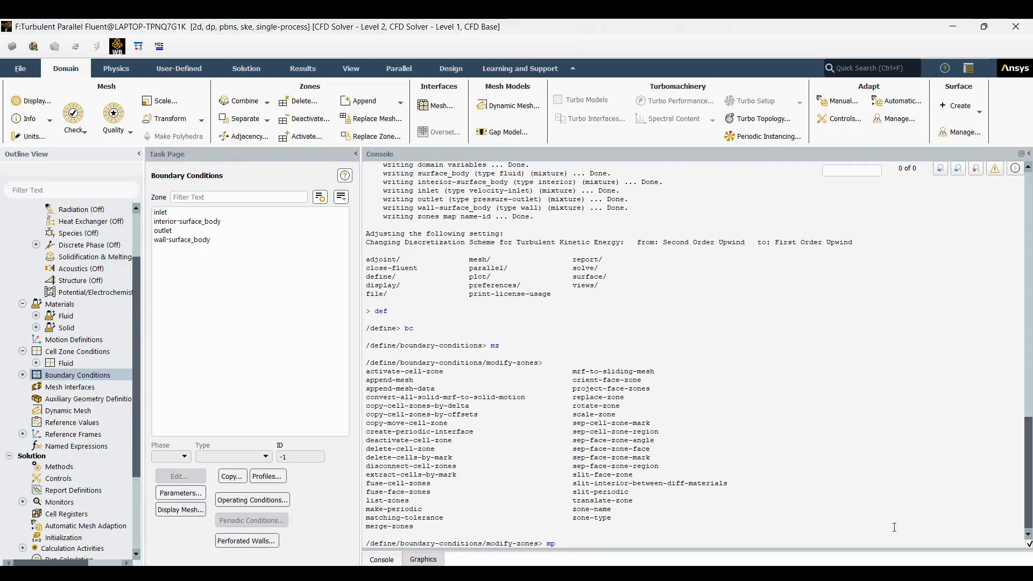
# Step: Run mp to create translational periodic zones with periodic zone 5, shadow zone 6 and an auto-detected translation vector
pyautogui.press('Return')
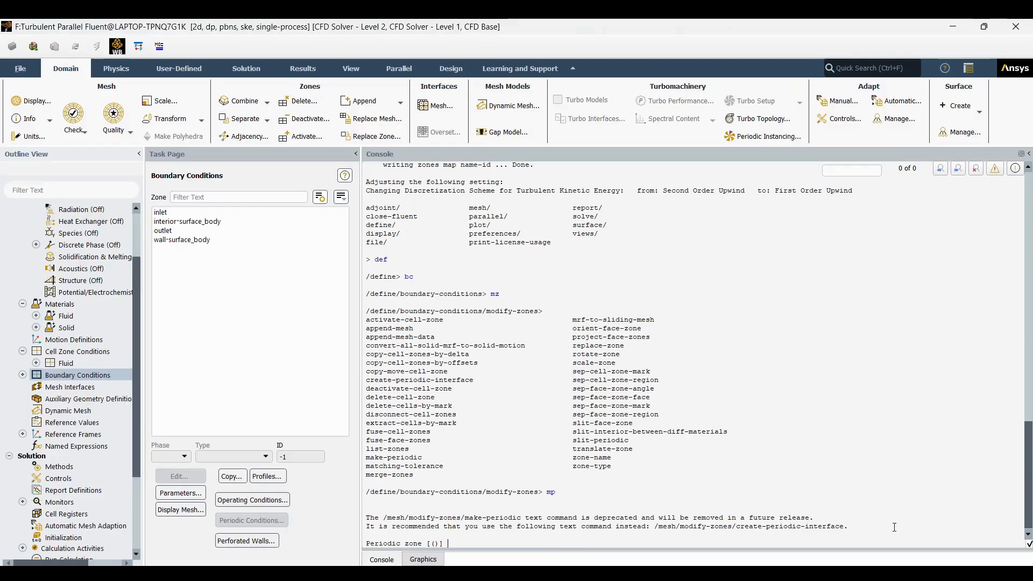
pyautogui.press('Return')
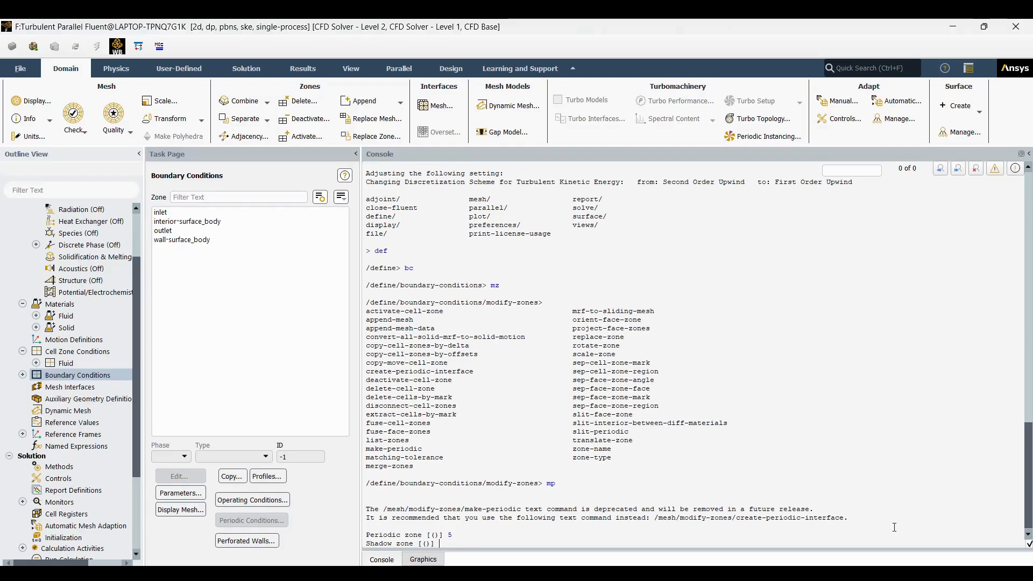
pyautogui.write('6')
pyautogui.press('Return')
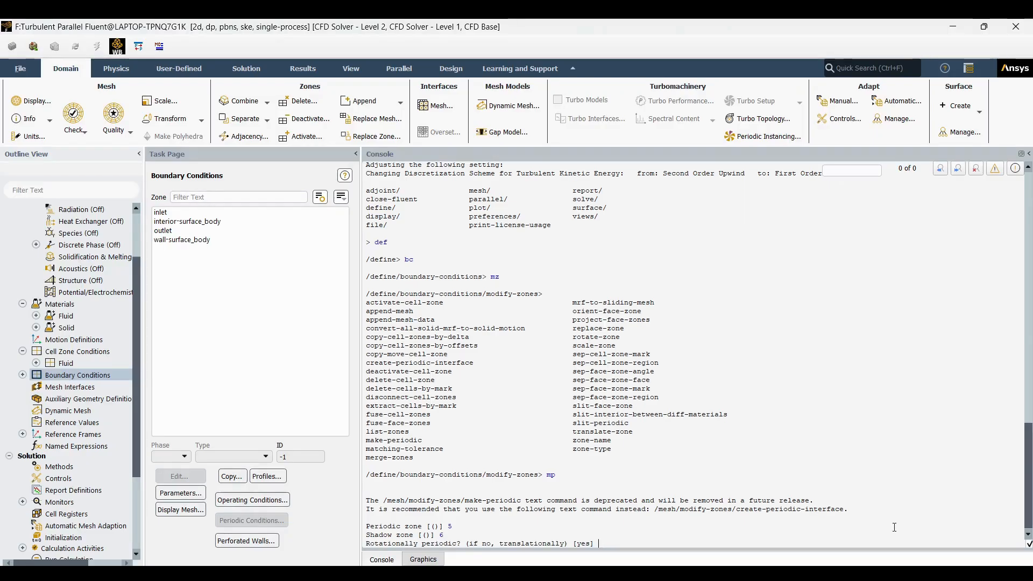
pyautogui.write('no')
pyautogui.press('Return')
pyautogui.write('y')
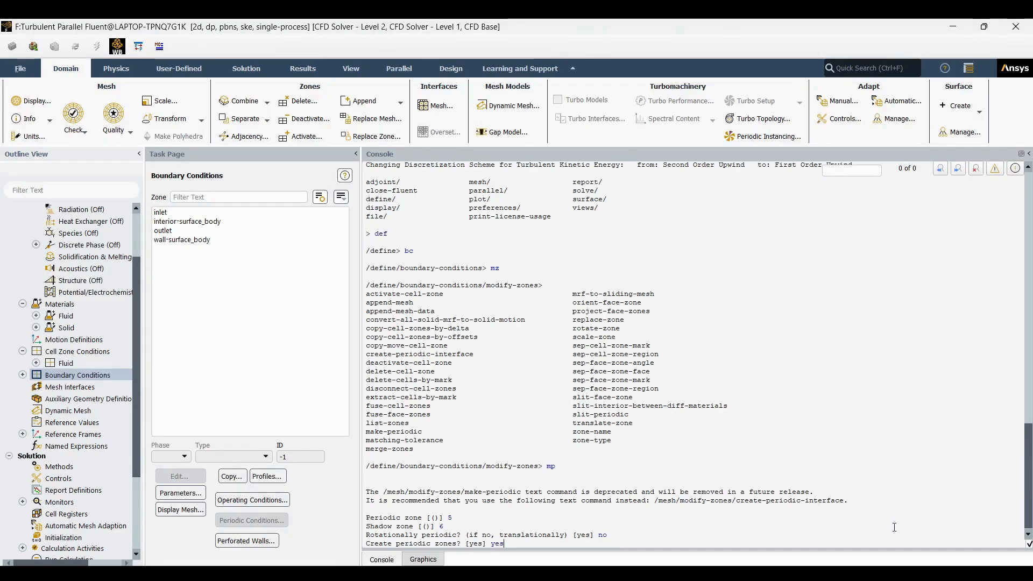
pyautogui.press('Return')
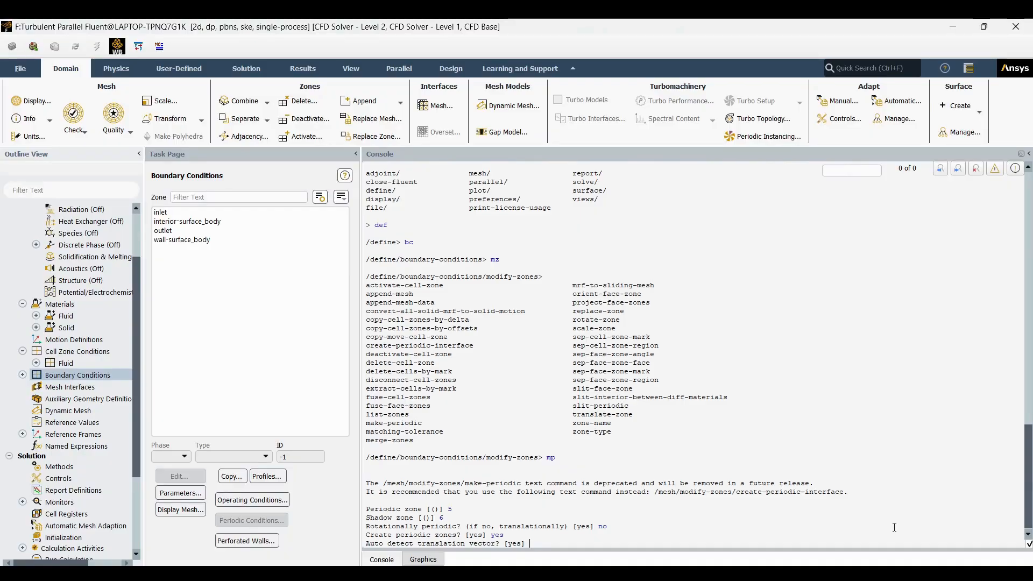
pyautogui.write('yes')
pyautogui.press('Return')
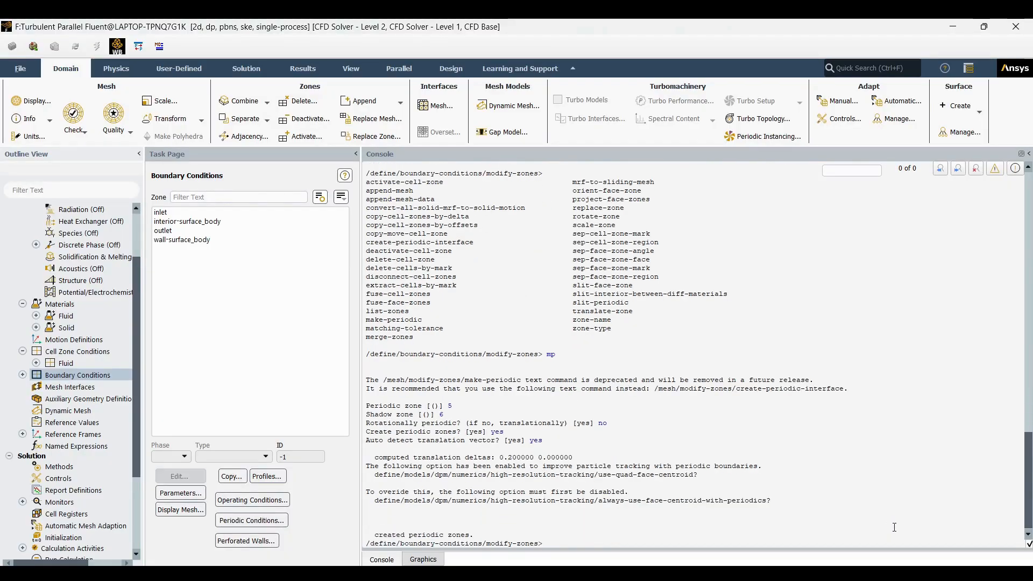
# Step: Set the periodic conditions to Specify Mass Flow with a mass flow rate of 0.2 kg/s
pyautogui.click(251, 521)
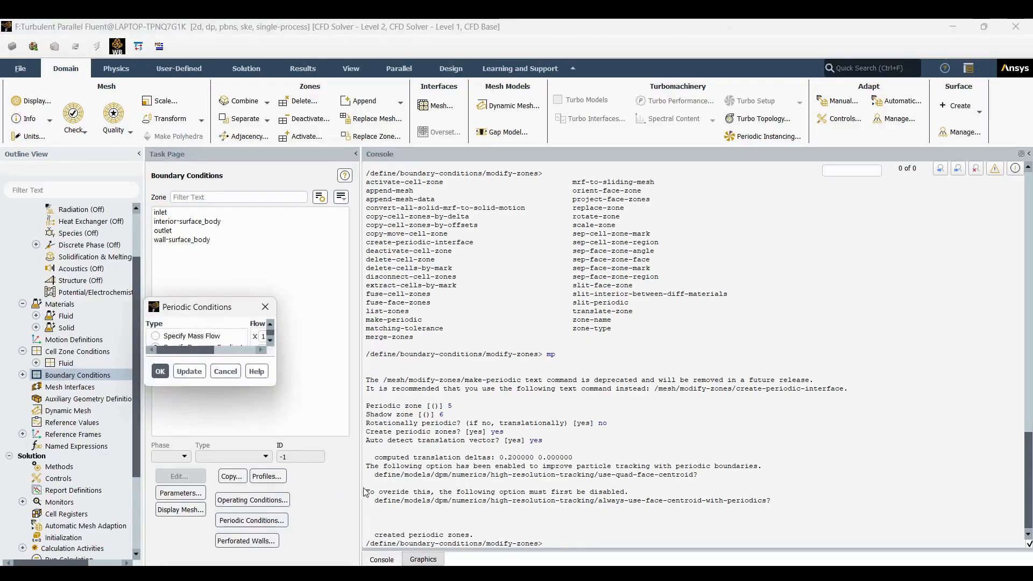
pyautogui.click(165, 338)
pyautogui.doubleClick(178, 392)
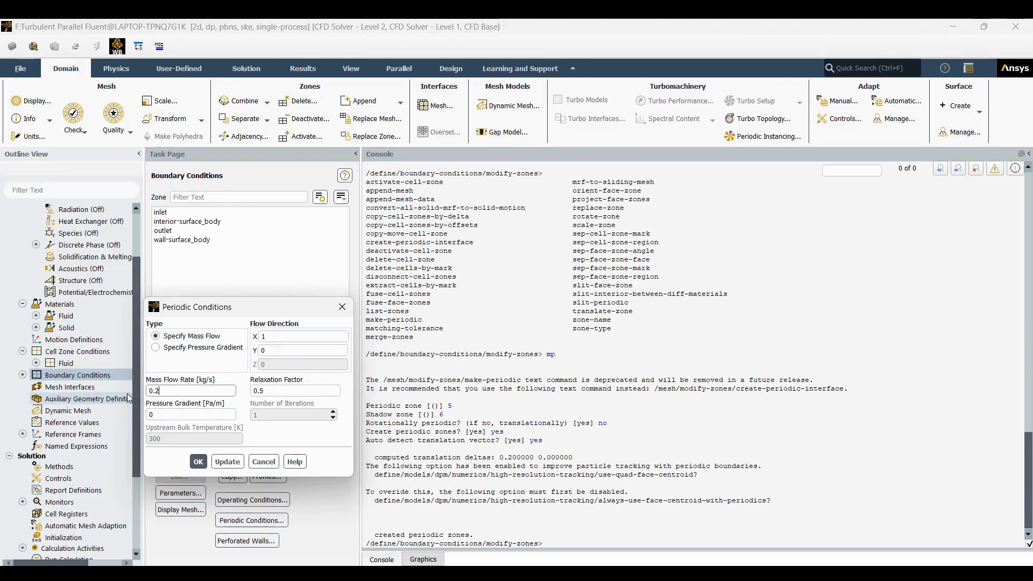
pyautogui.click(199, 463)
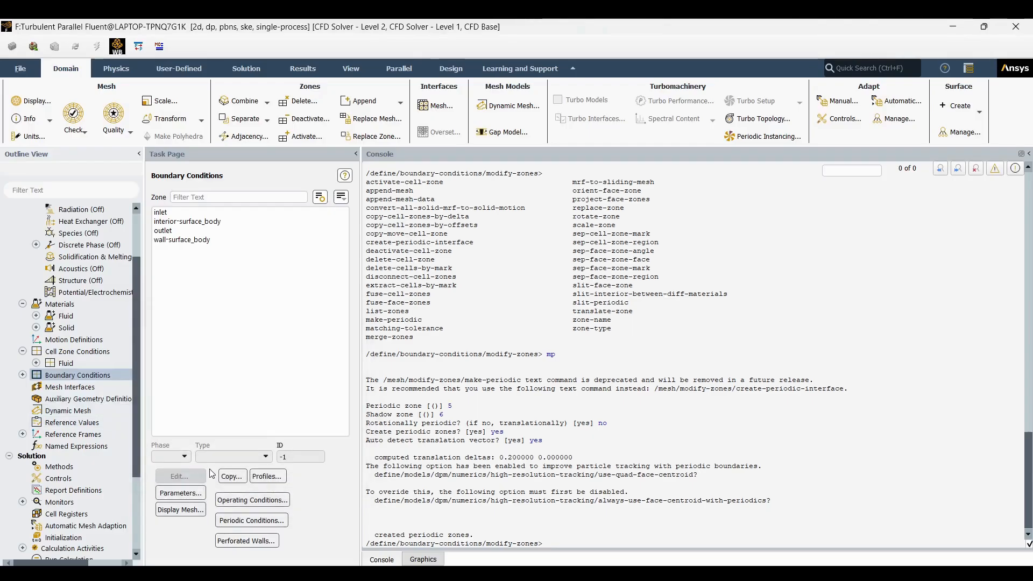
# Step: Set the pressure-velocity coupling scheme to SIMPLE in the solution methods
pyautogui.scroll(-1, 97, 441)
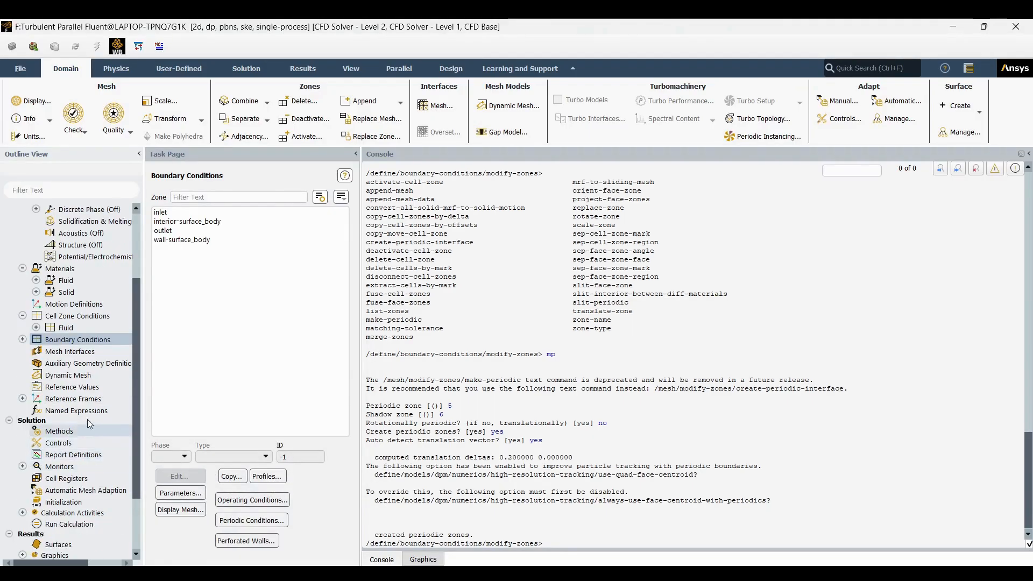
pyautogui.scroll(-2, 99, 425)
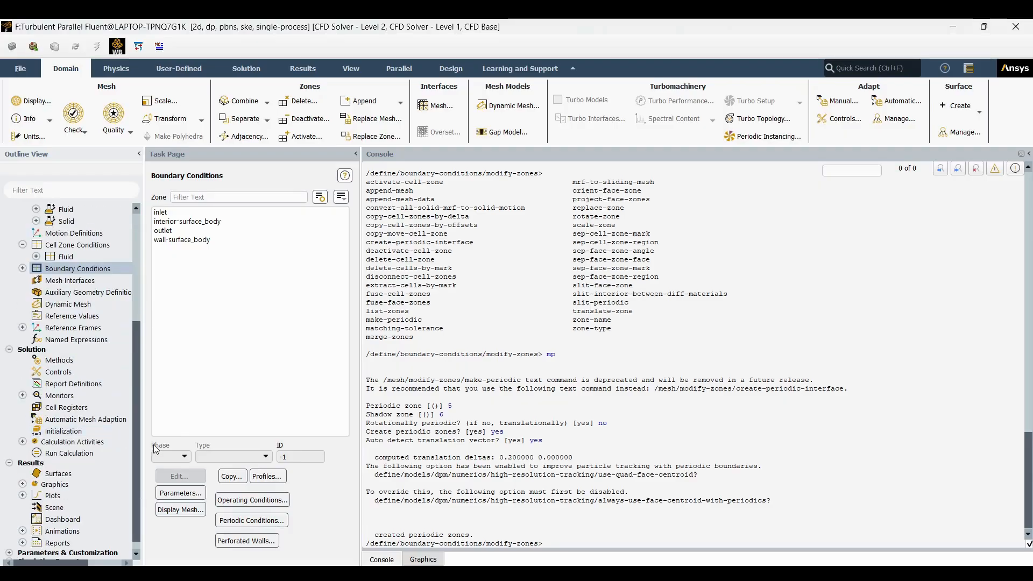
pyautogui.click(59, 360)
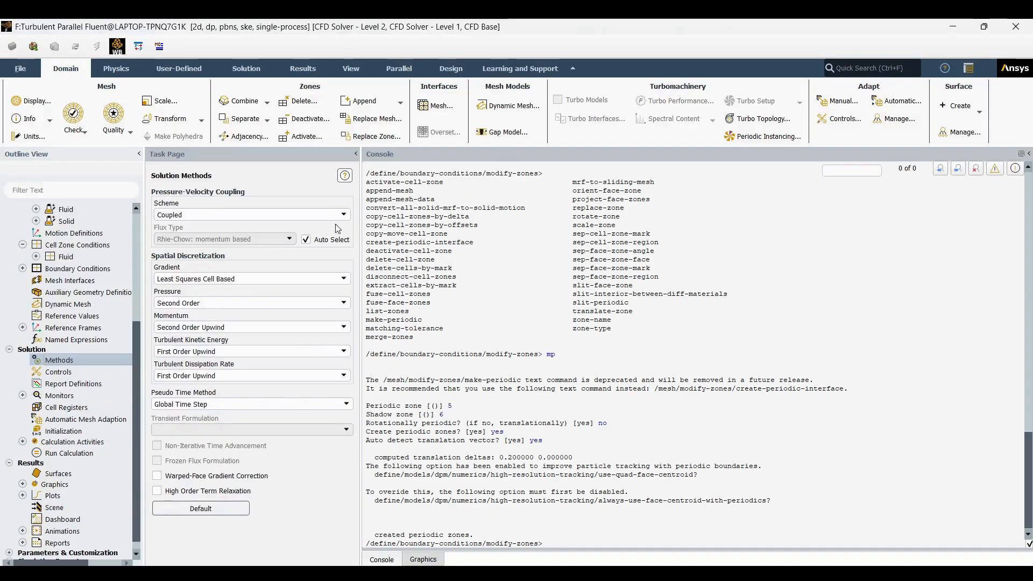
pyautogui.click(329, 216)
pyautogui.click(312, 225)
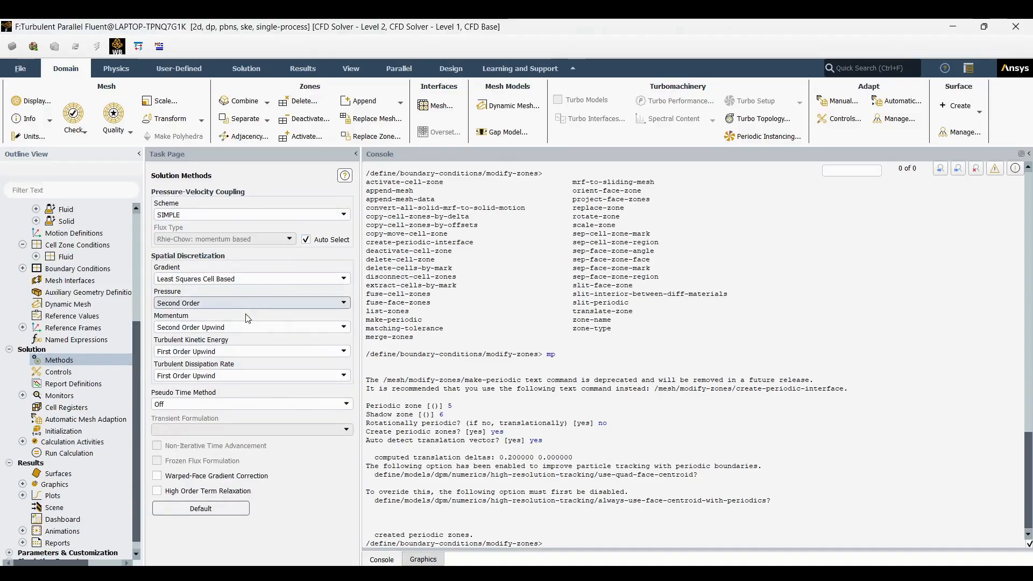
# Step: Set the turbulent kinetic energy and turbulent dissipation rate discretization to Second Order Upwind
pyautogui.click(229, 352)
pyautogui.click(218, 371)
pyautogui.click(213, 375)
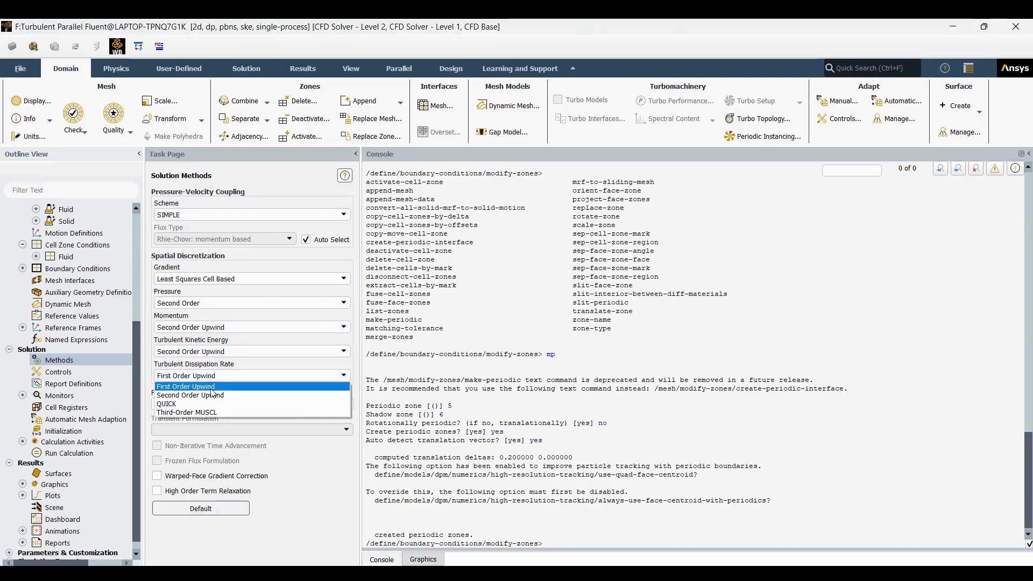
pyautogui.click(212, 394)
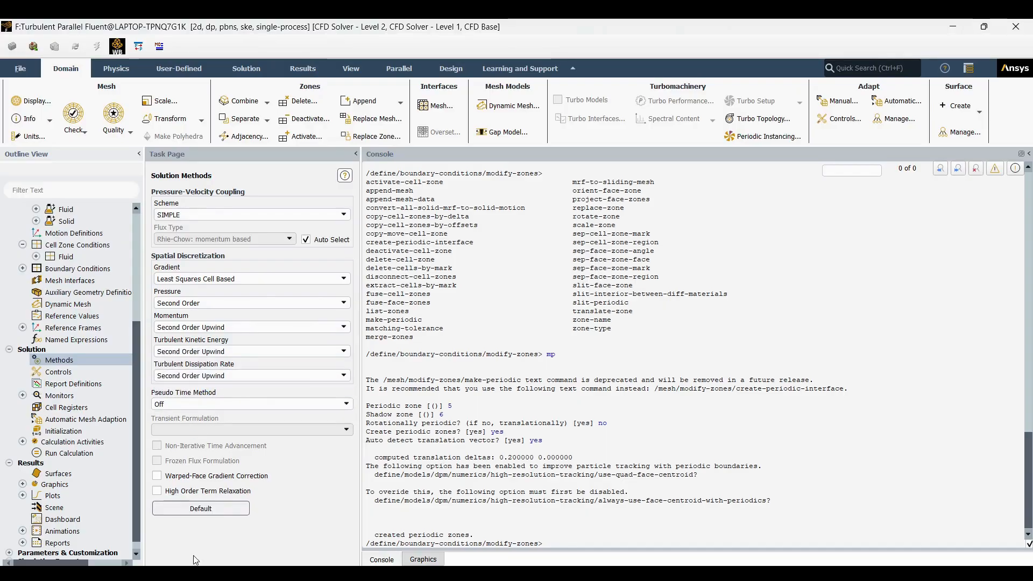
# Step: Initialize the solution with hybrid initialization and run the calculation with 3000 iterations
pyautogui.click(77, 435)
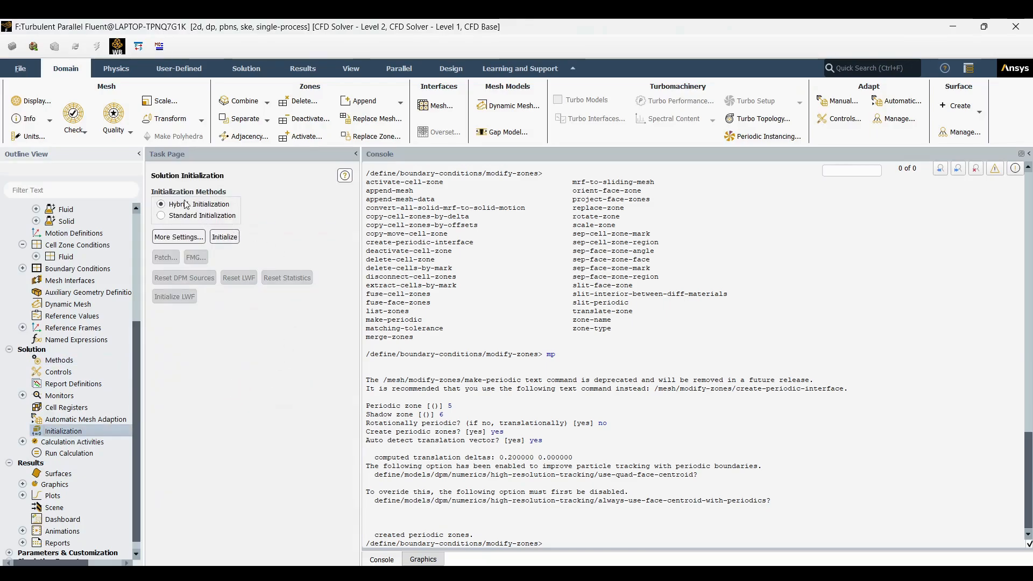
pyautogui.click(214, 237)
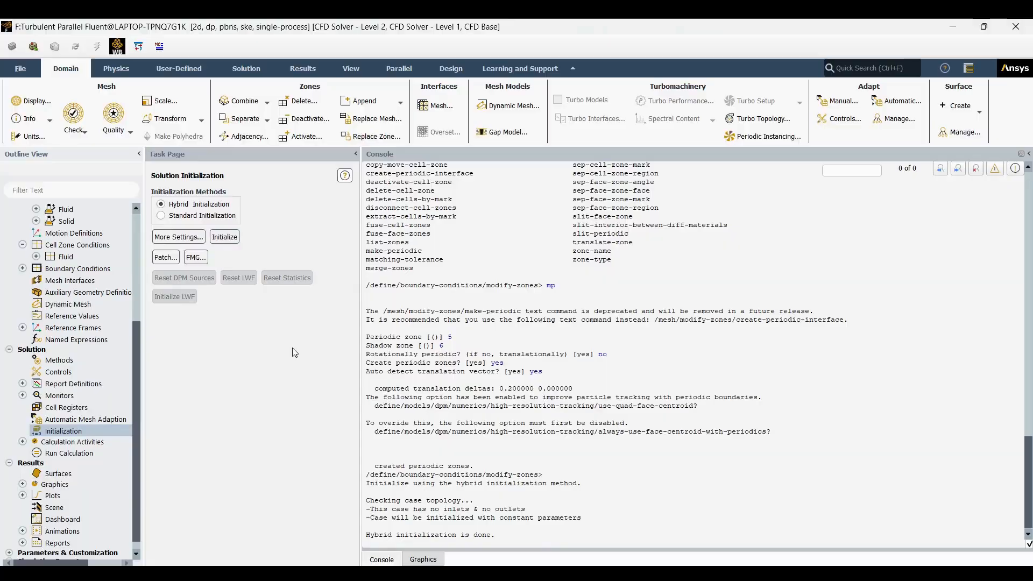
pyautogui.click(68, 453)
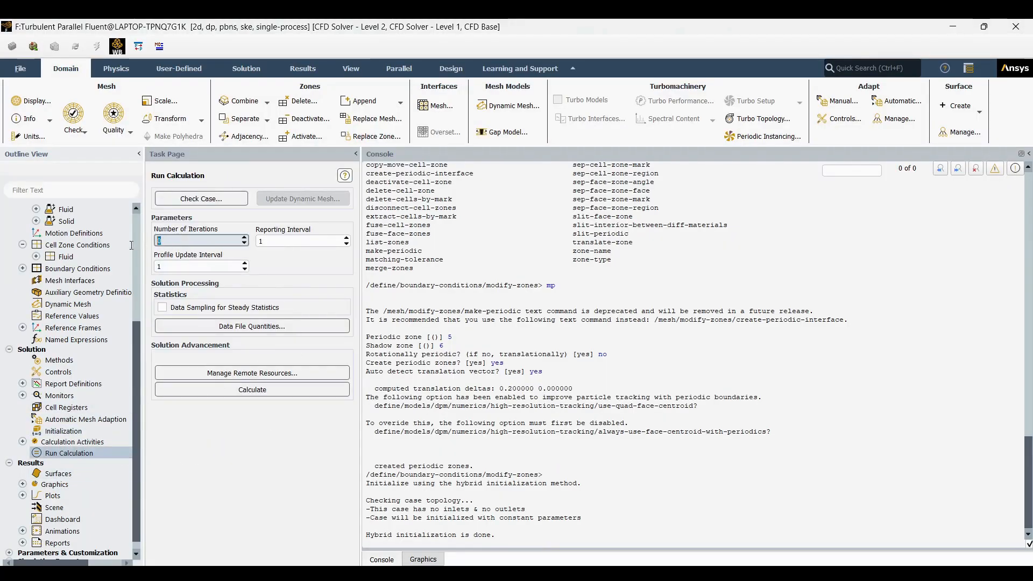
pyautogui.write('3000')
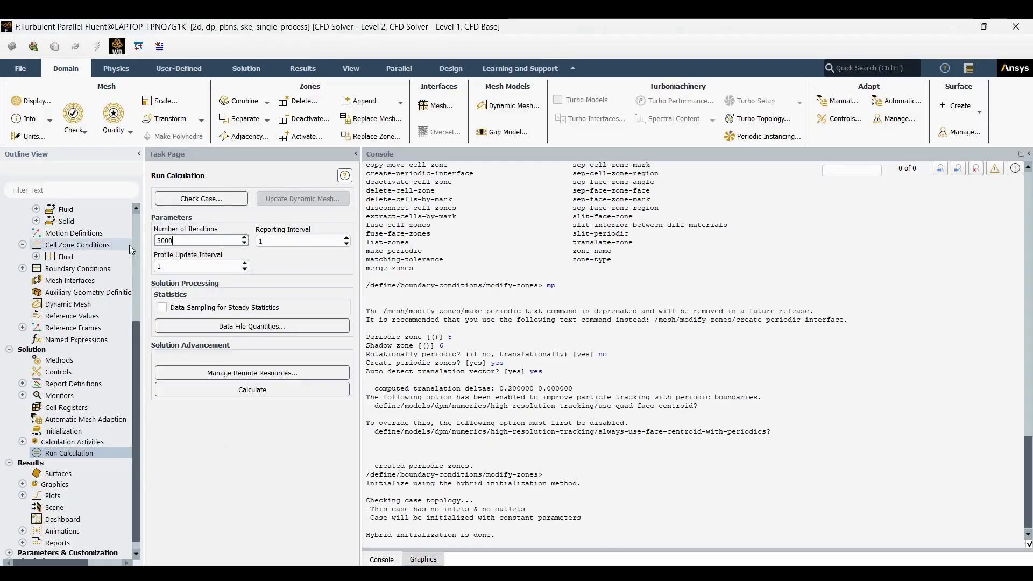
pyautogui.click(254, 389)
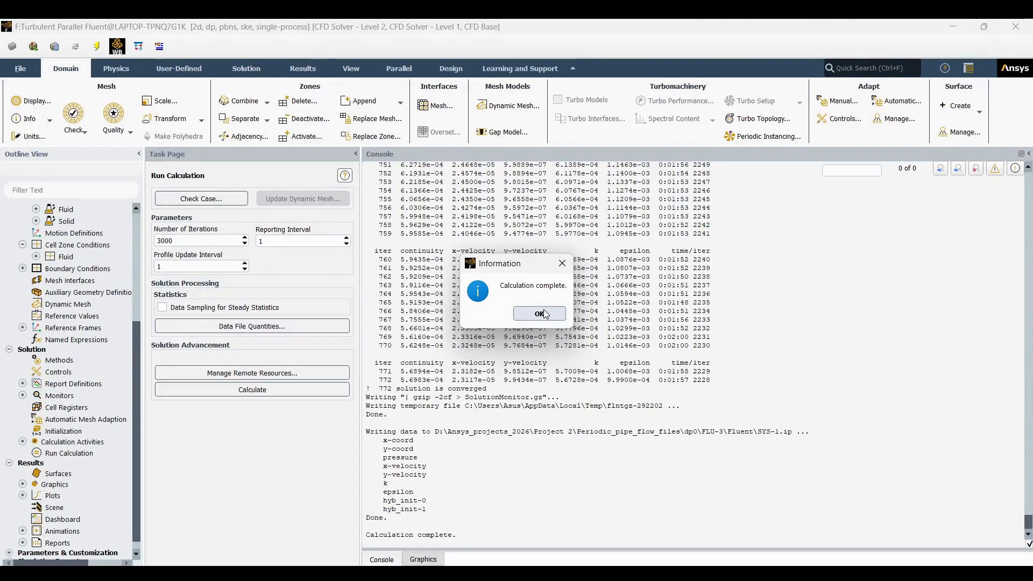
pyautogui.click(544, 313)
# Step: Create and display a filled contour plot of velocity magnitude
pyautogui.scroll(-1, 67, 443)
pyautogui.click(22, 473)
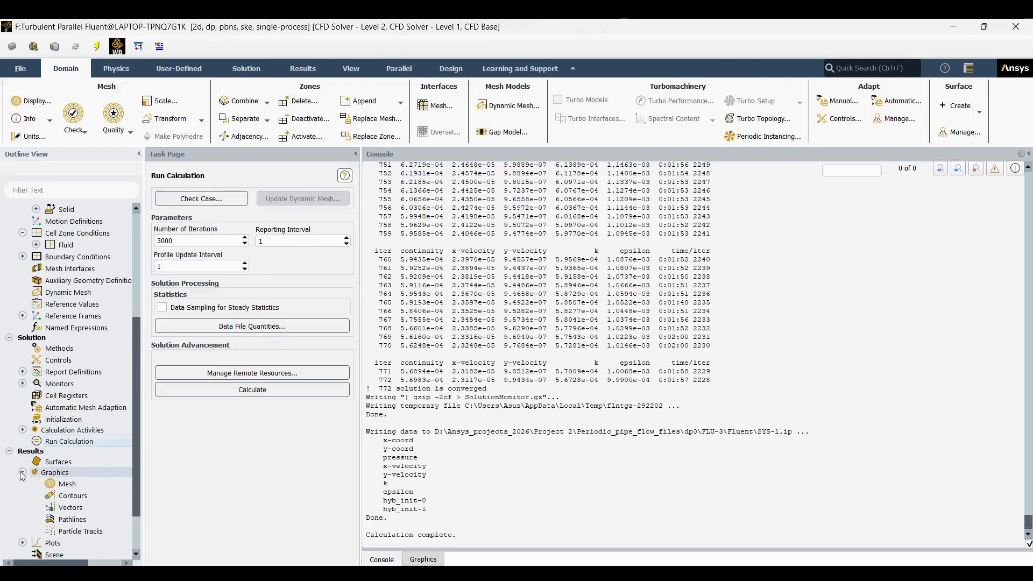
pyautogui.scroll(-2, 52, 461)
pyautogui.doubleClick(108, 433)
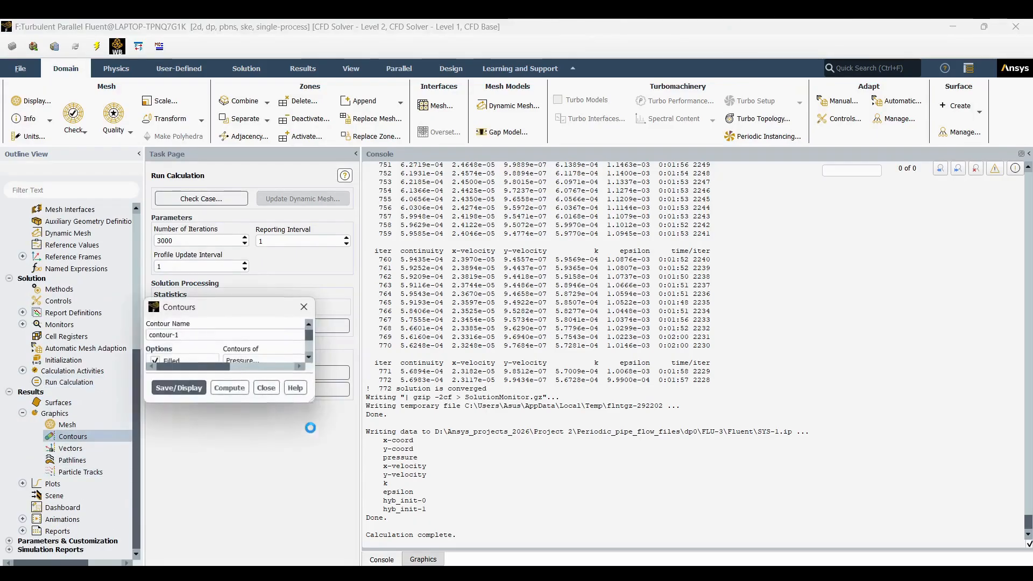
pyautogui.click(517, 225)
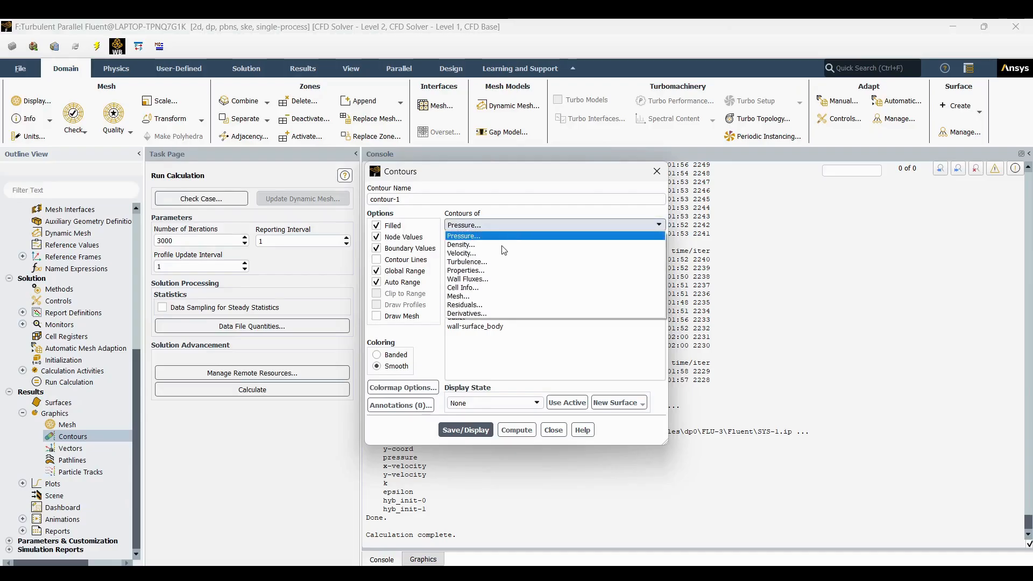
pyautogui.click(500, 252)
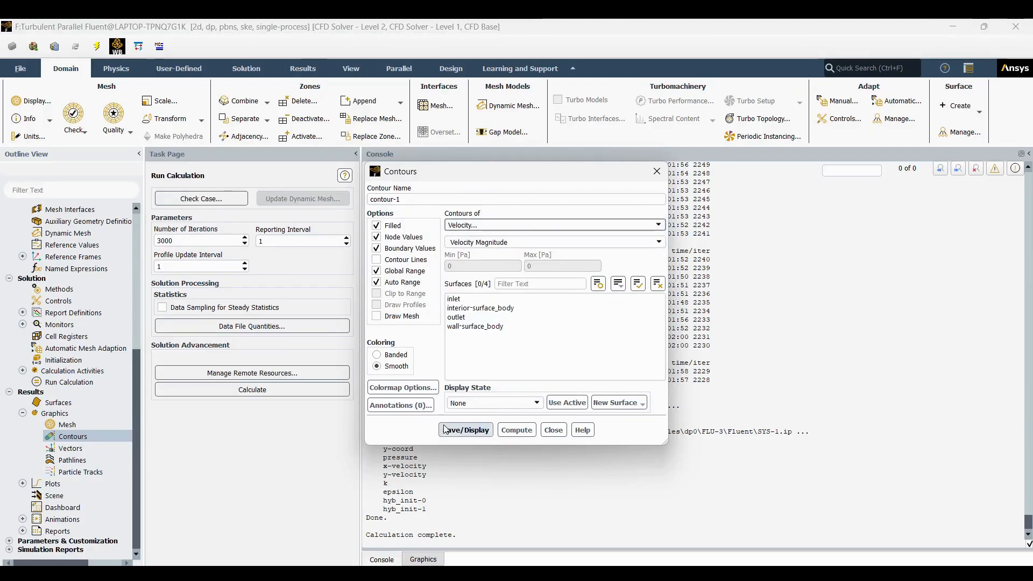
pyautogui.click(463, 432)
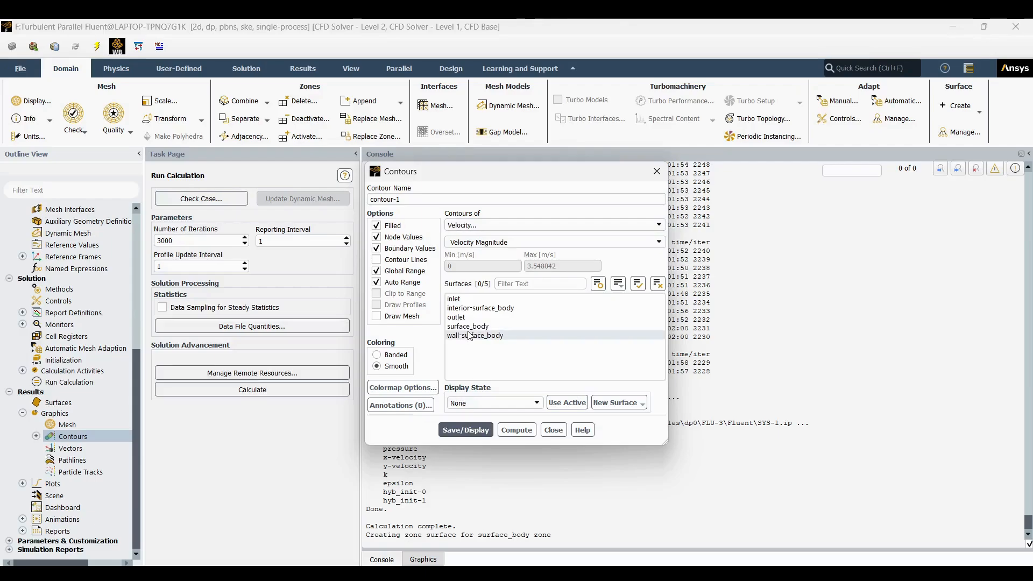
# Step: Select surface_body as the contour surface, show the contour in the graphics window and close the contour settings
pyautogui.click(468, 336)
pyautogui.click(466, 327)
pyautogui.click(477, 335)
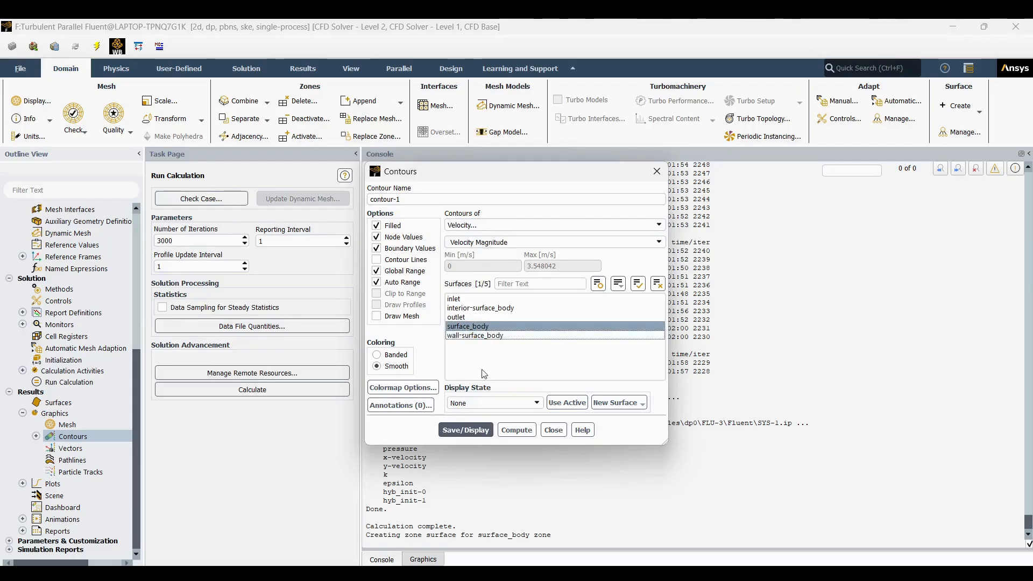
pyautogui.moveTo(518, 171); pyautogui.dragTo(121, 196)
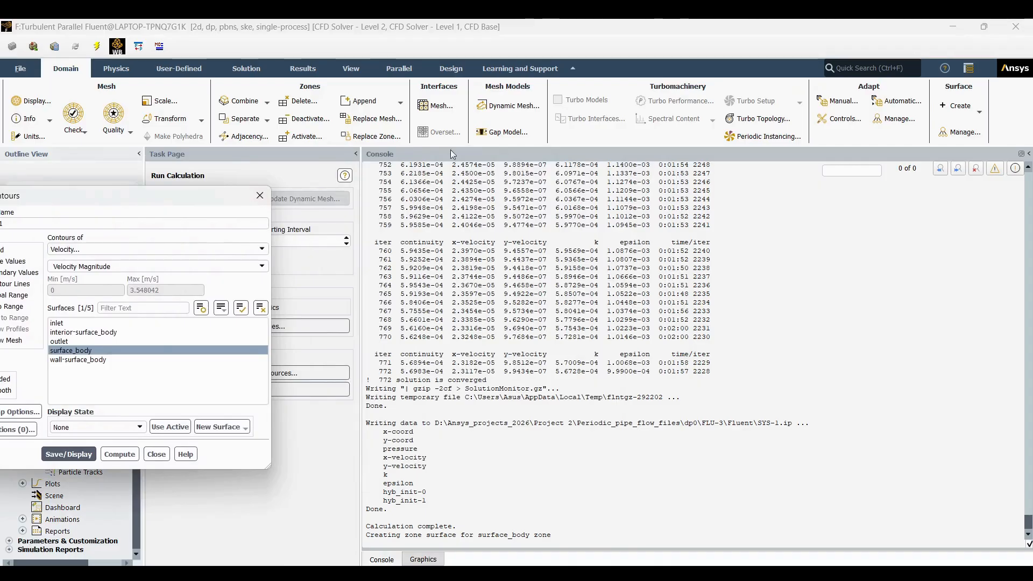
pyautogui.click(413, 560)
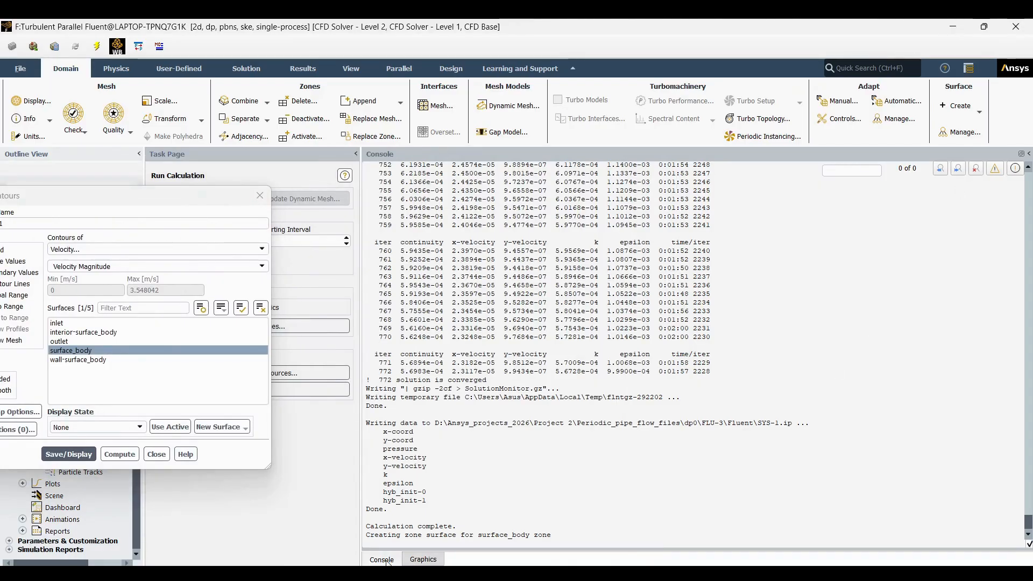
pyautogui.moveTo(117, 201); pyautogui.dragTo(417, 194)
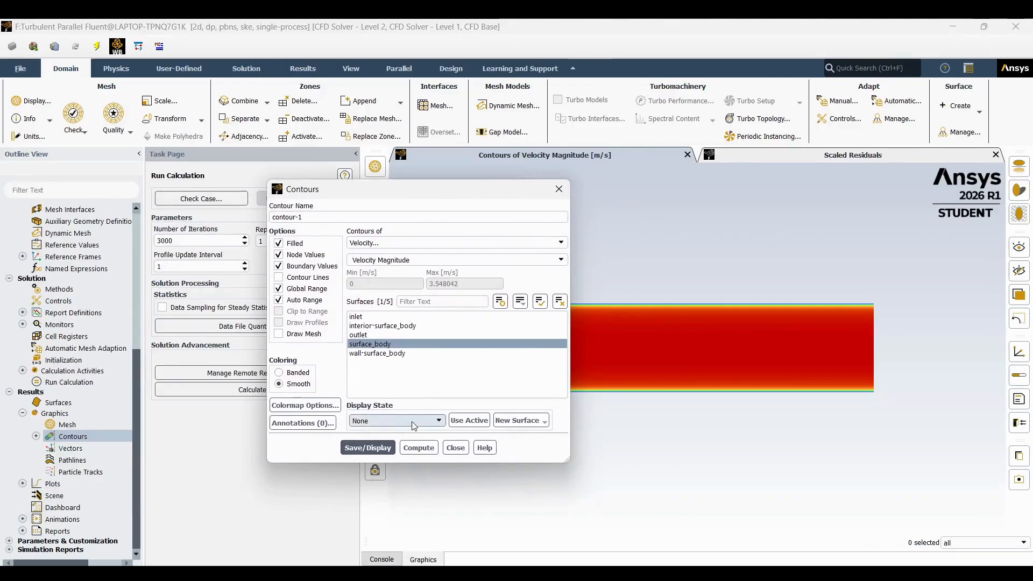
pyautogui.click(455, 447)
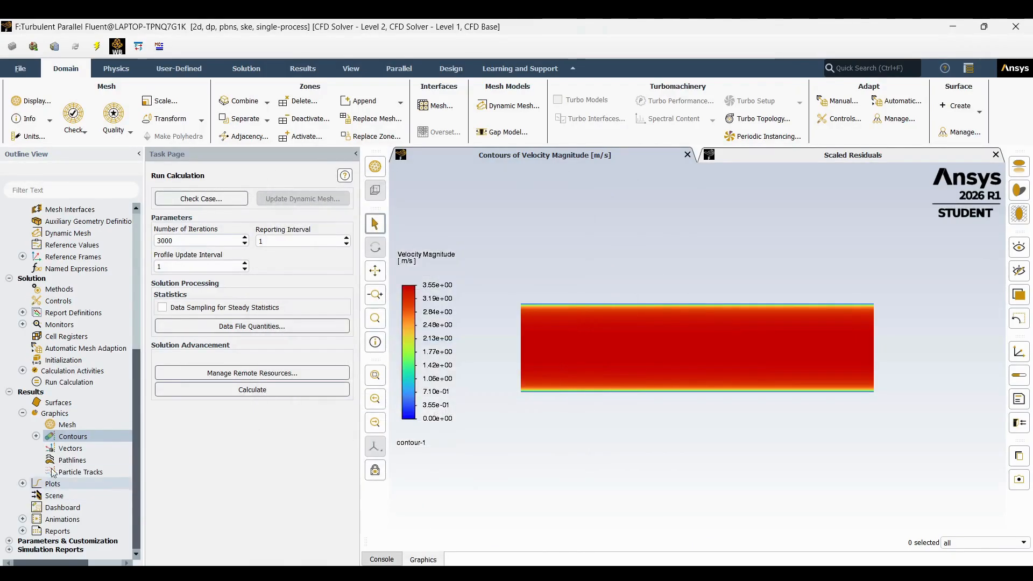
# Step: Create and display velocity vectors on surface_body, colored by velocity magnitude
pyautogui.doubleClick(72, 450)
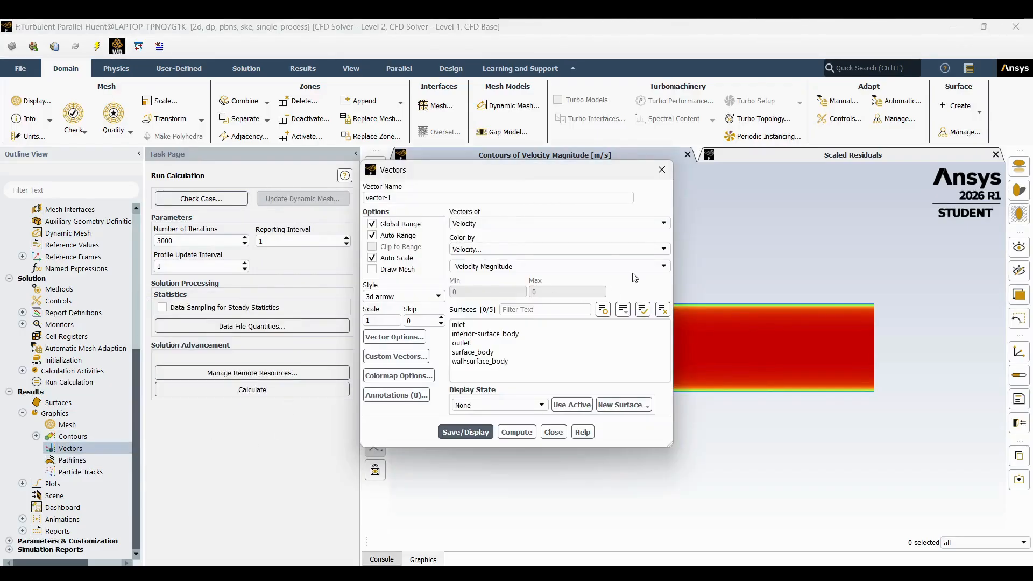
pyautogui.click(473, 352)
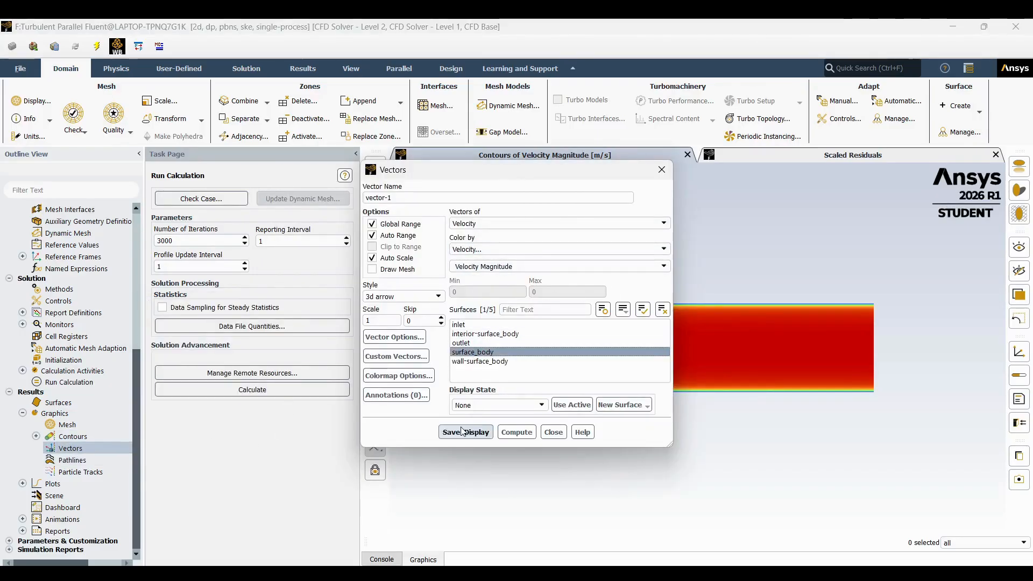
pyautogui.click(463, 431)
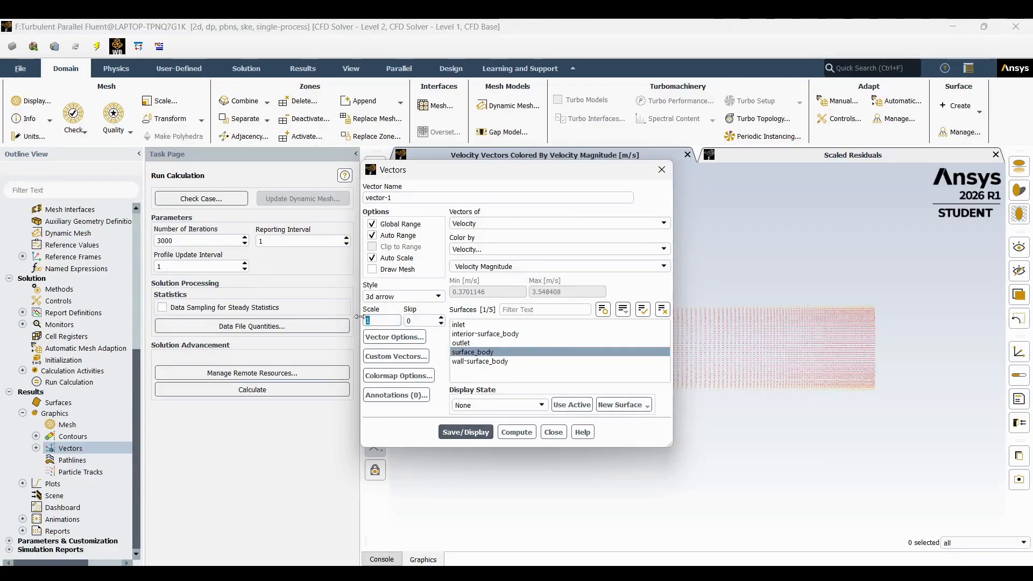
# Step: Set the vector scale to 3 and skip to 2, redisplay the vectors and close the vector settings
pyautogui.write('3')
pyautogui.press('Tab')
pyautogui.write('2')
pyautogui.click(446, 430)
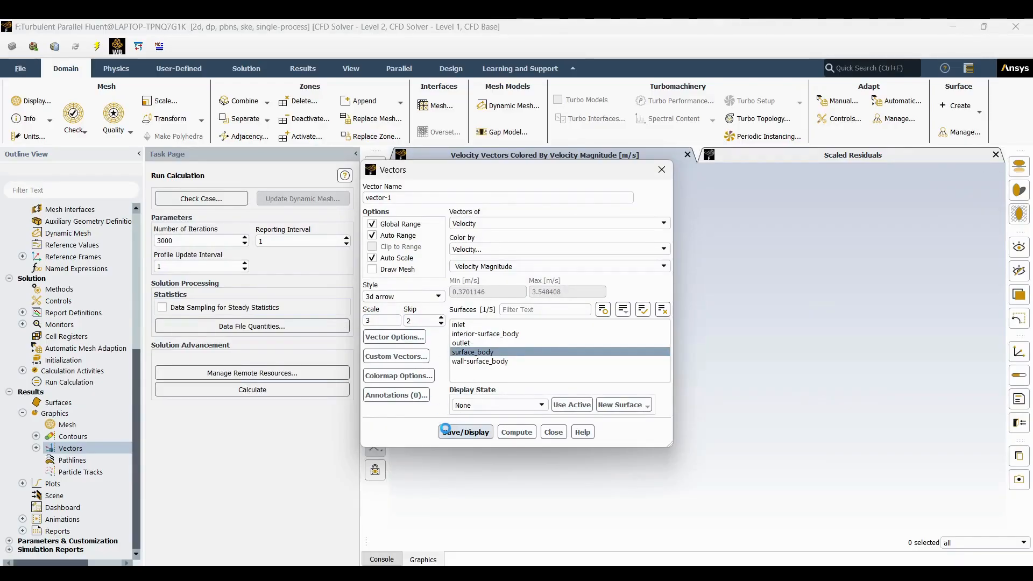
pyautogui.moveTo(657, 176); pyautogui.dragTo(495, 208)
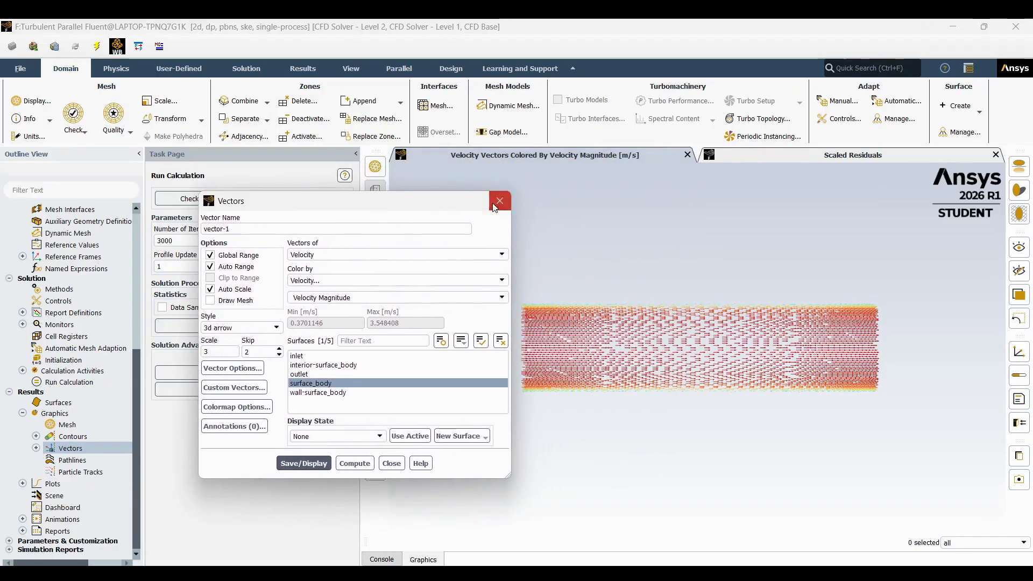
pyautogui.click(494, 208)
# Step: Examine the velocity vectors up close in the pipe core and near the upper and lower walls
pyautogui.scroll(5, 630, 328)
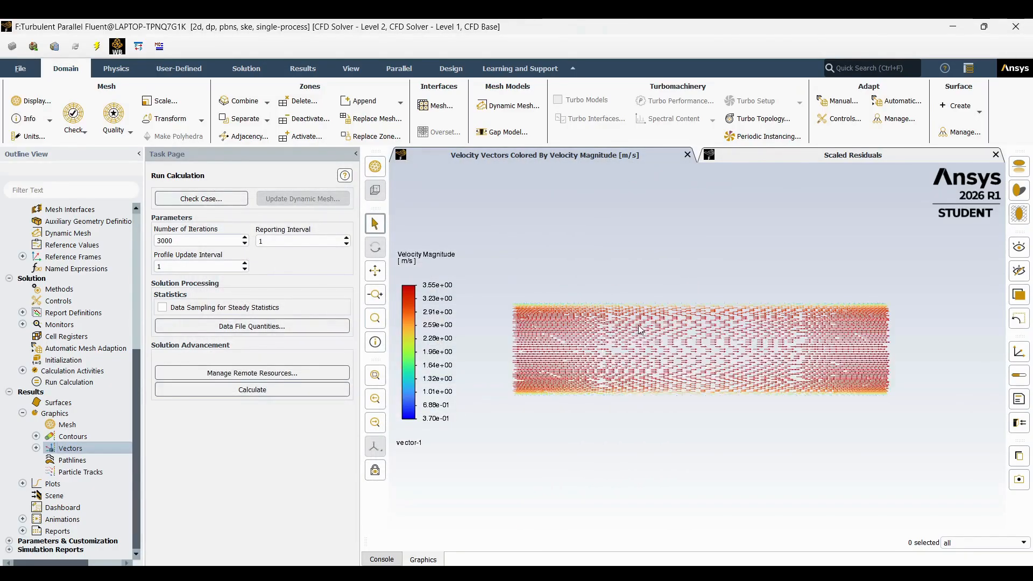
pyautogui.scroll(-5, 631, 328)
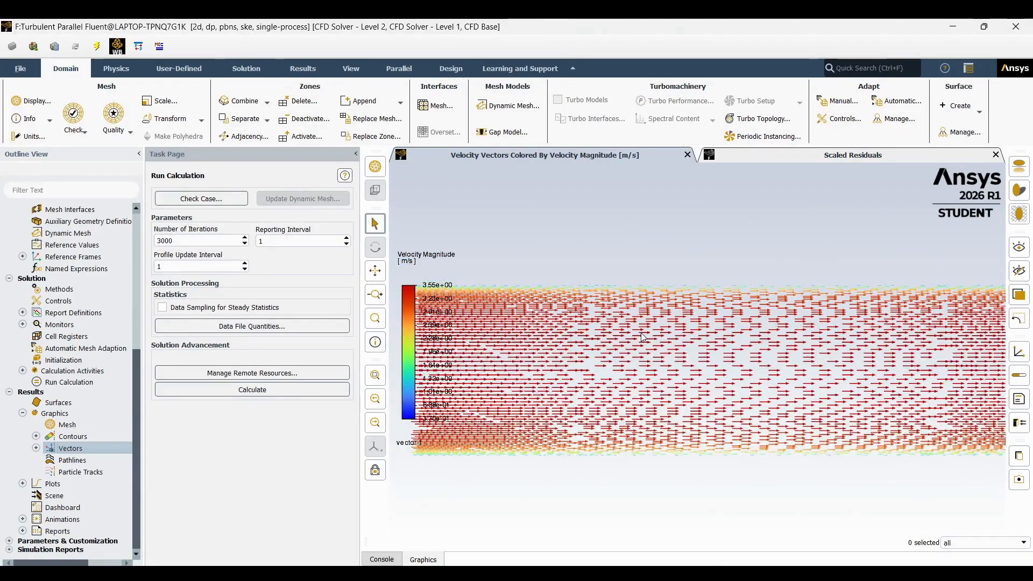
pyautogui.scroll(2, 635, 336)
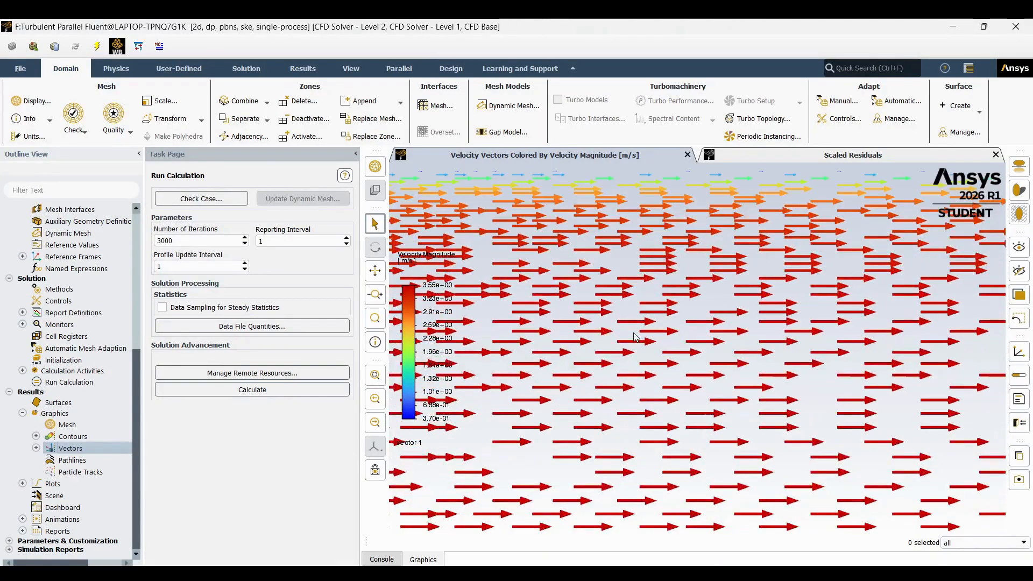
pyautogui.scroll(-3, 635, 337)
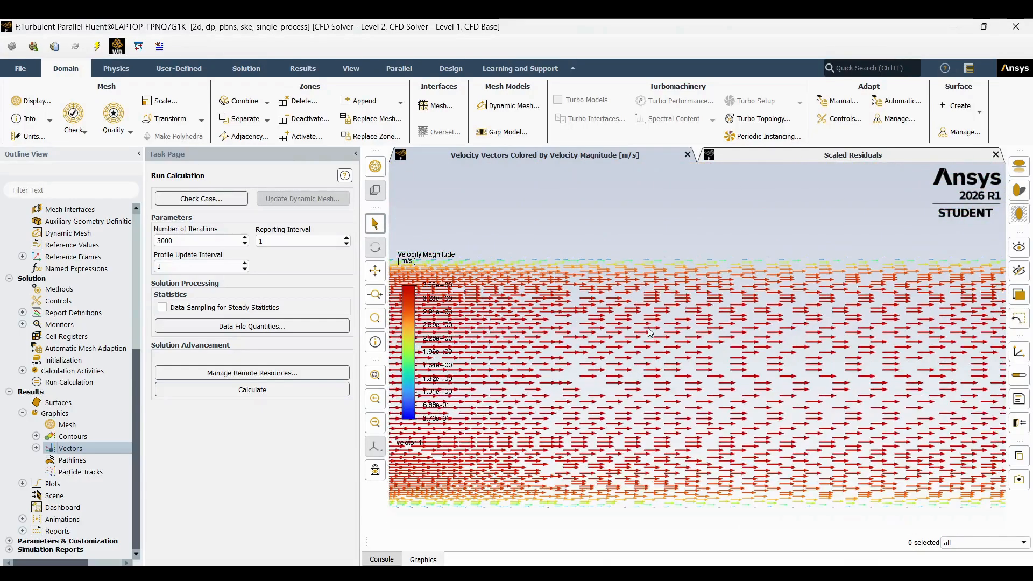
pyautogui.scroll(-3, 651, 333)
pyautogui.scroll(-2, 514, 328)
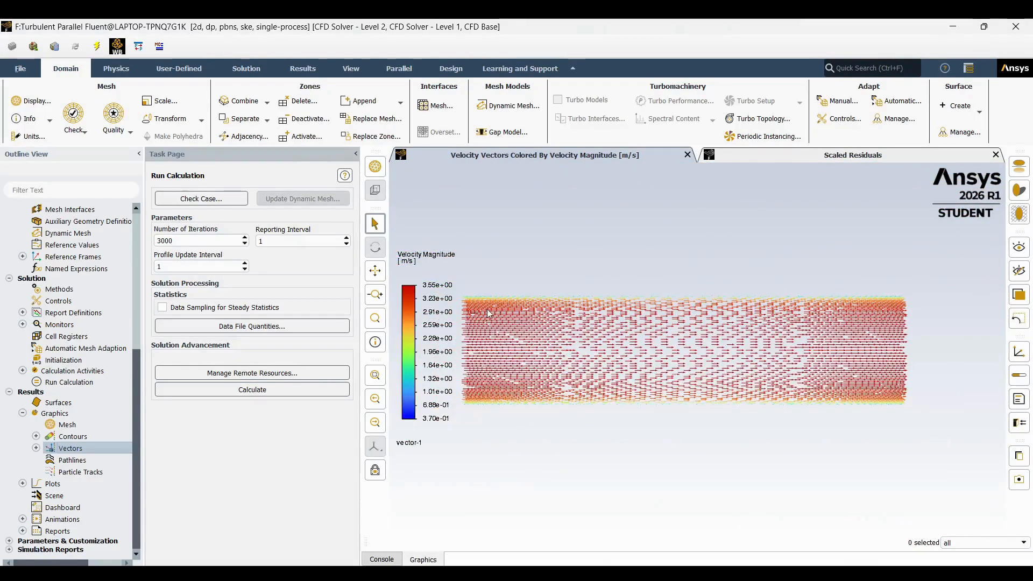
pyautogui.scroll(4, 501, 307)
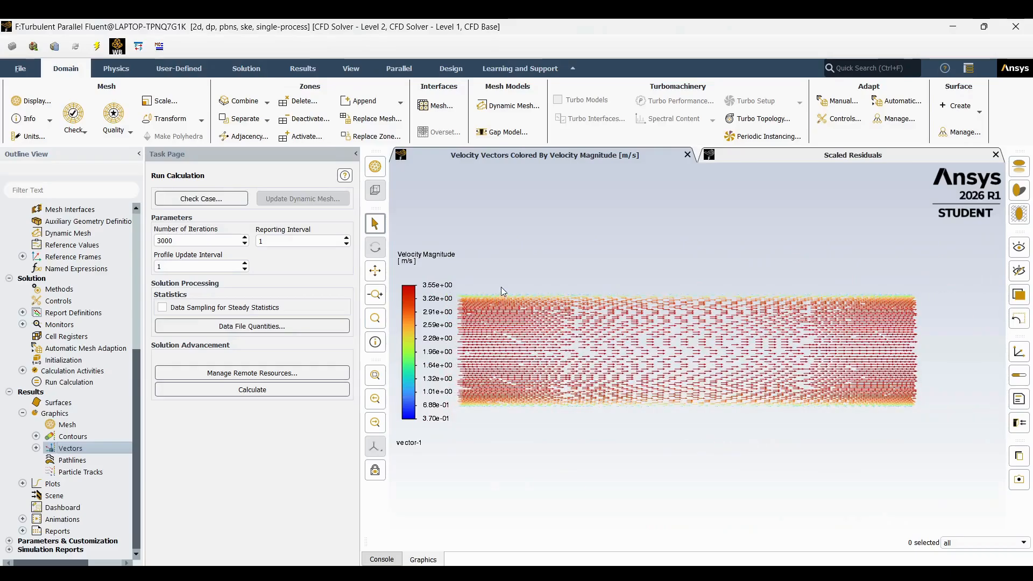
pyautogui.scroll(3, 500, 289)
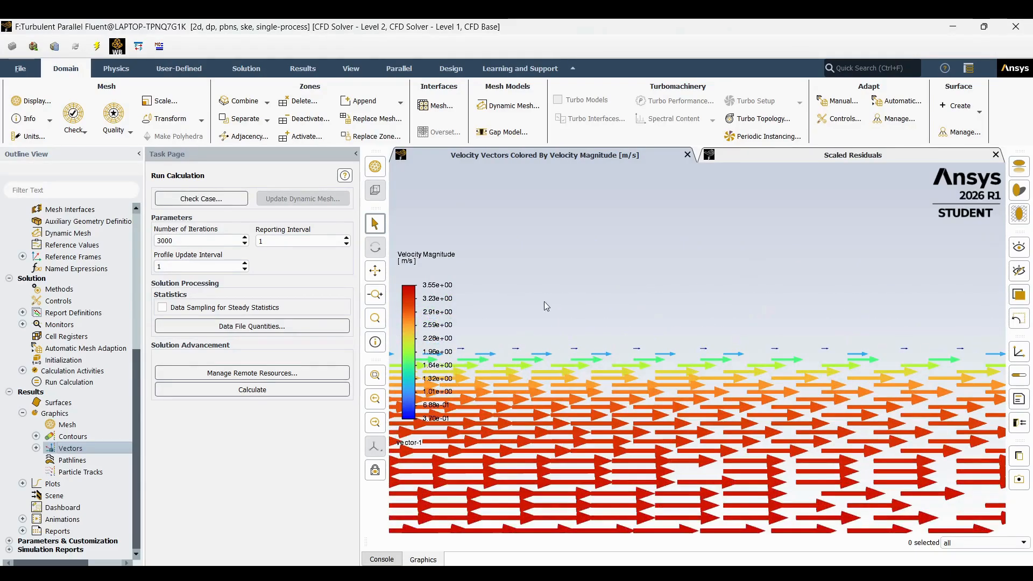
pyautogui.scroll(4, 617, 311)
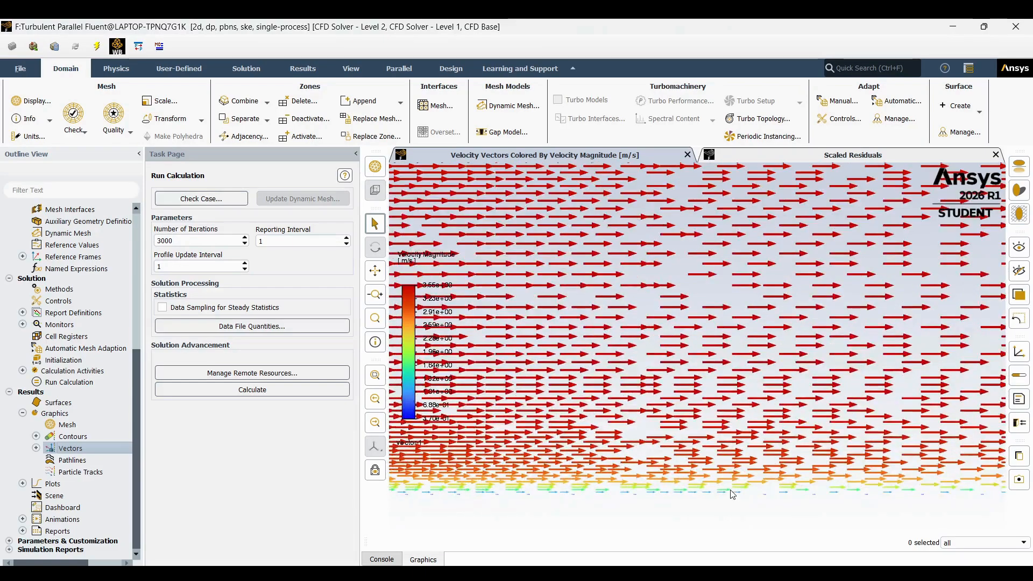
pyautogui.scroll(3, 538, 519)
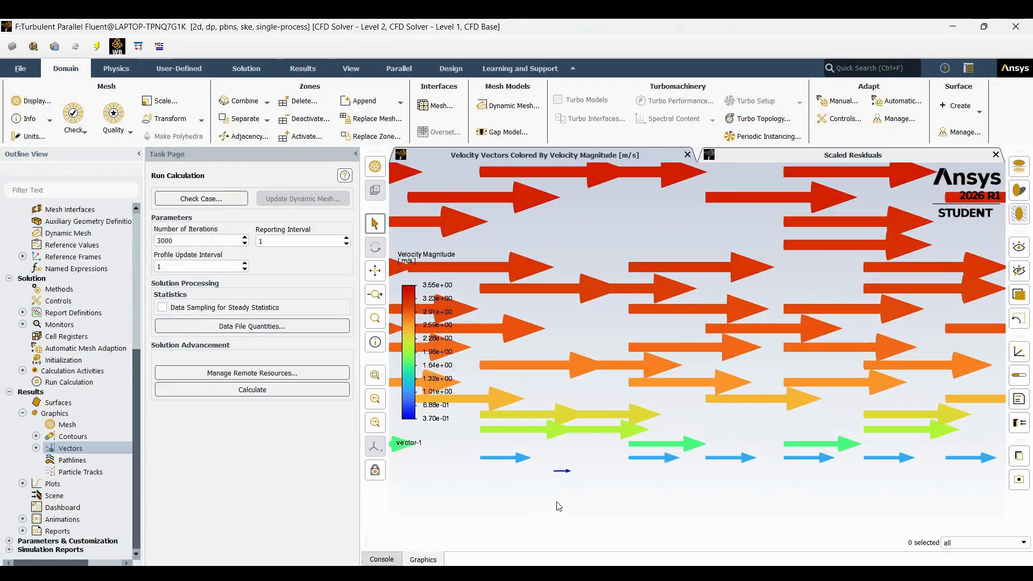
pyautogui.scroll(-4, 575, 506)
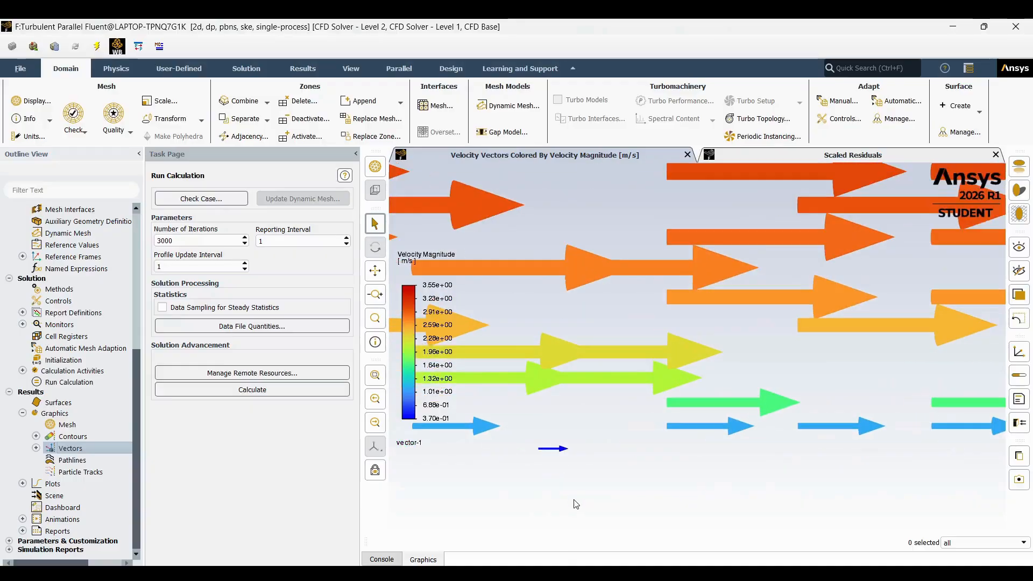
pyautogui.scroll(-5, 532, 491)
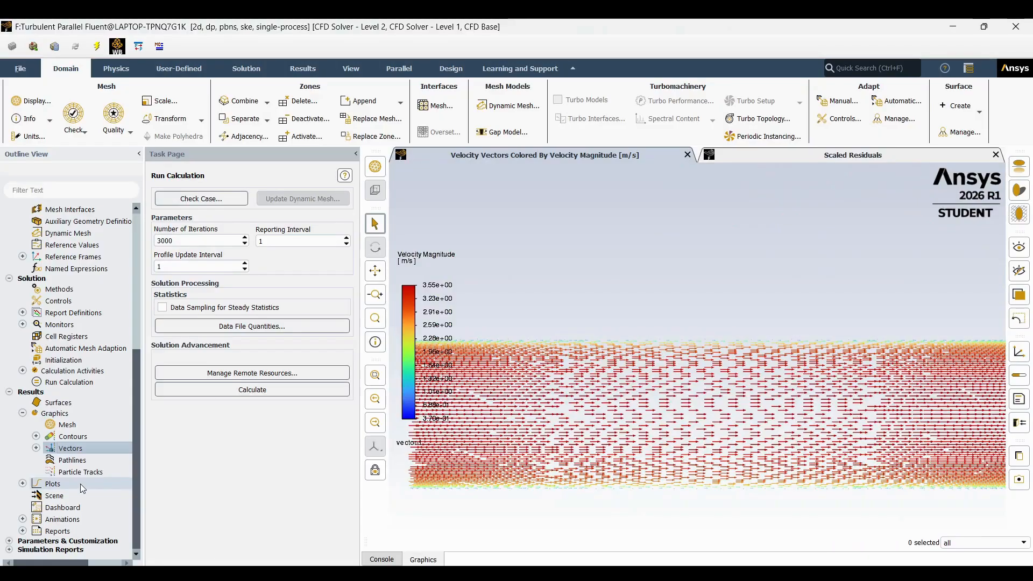
# Step: Create a line surface across the pipe from x 0.1, y 0 to x 0.1, y 0.05 m
pyautogui.click(22, 484)
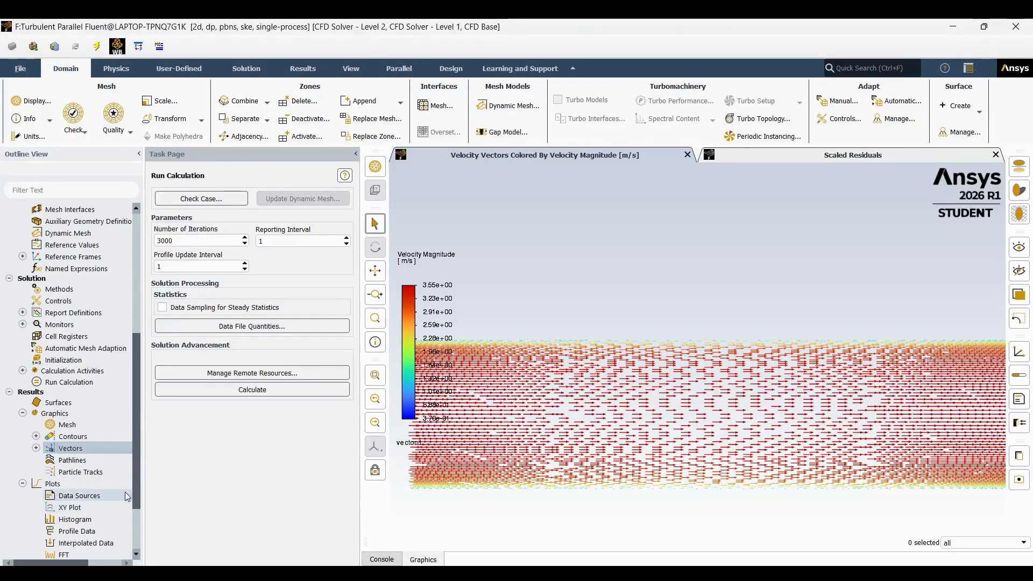
pyautogui.click(60, 407)
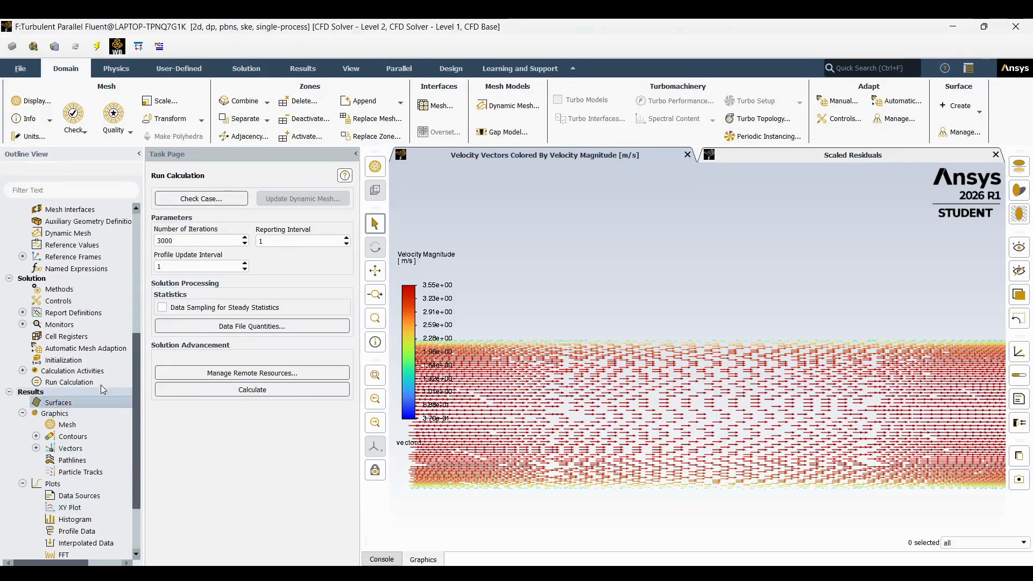
pyautogui.rightClick(72, 411)
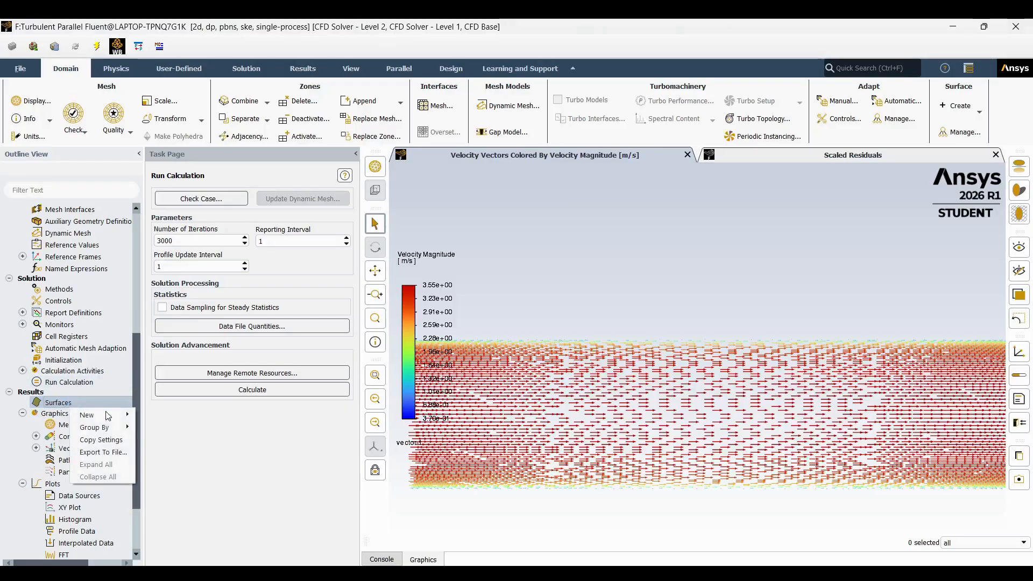
pyautogui.moveTo(108, 415)
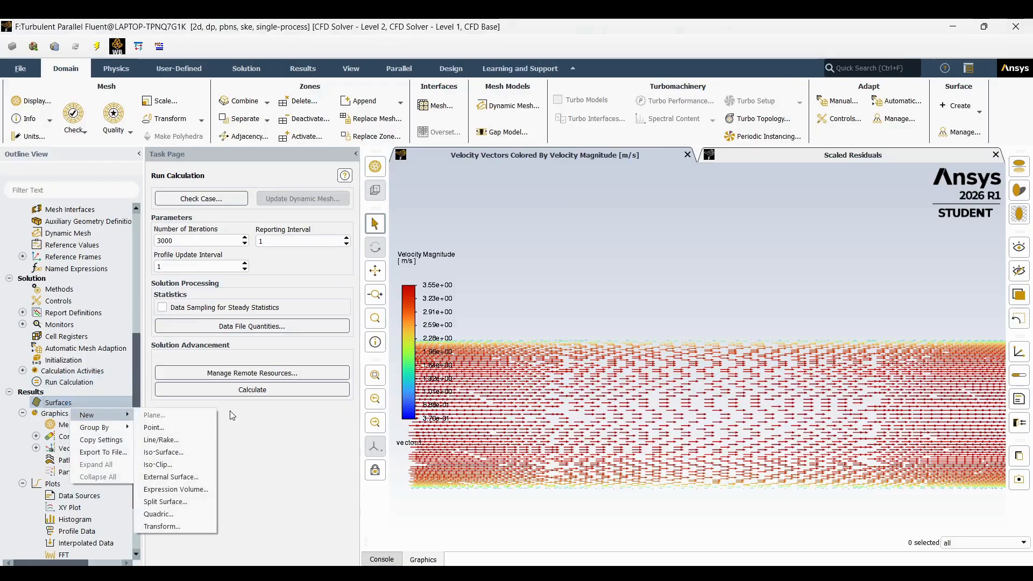
pyautogui.click(177, 440)
pyautogui.moveTo(181, 410); pyautogui.dragTo(156, 413)
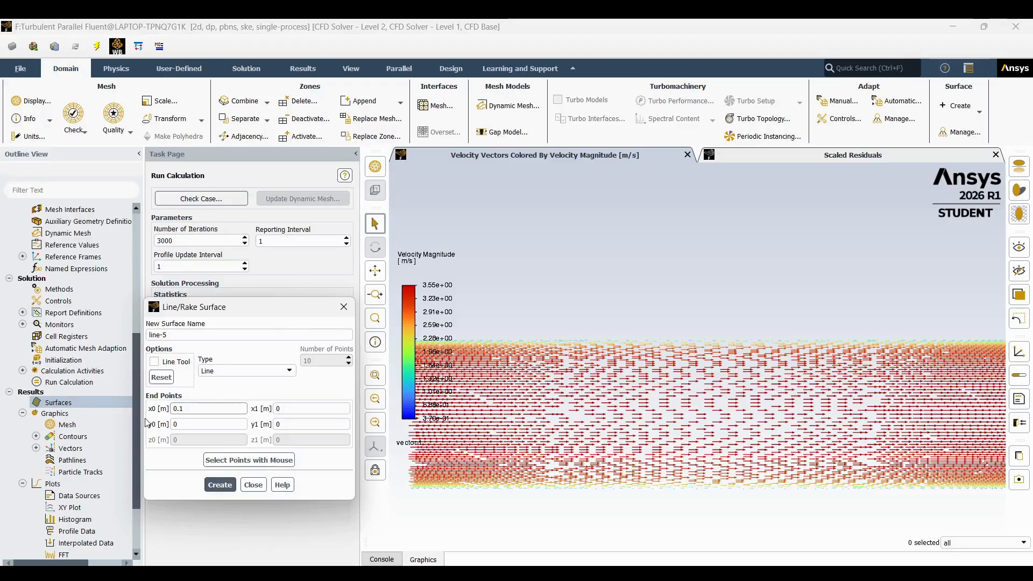
pyautogui.press('Tab')
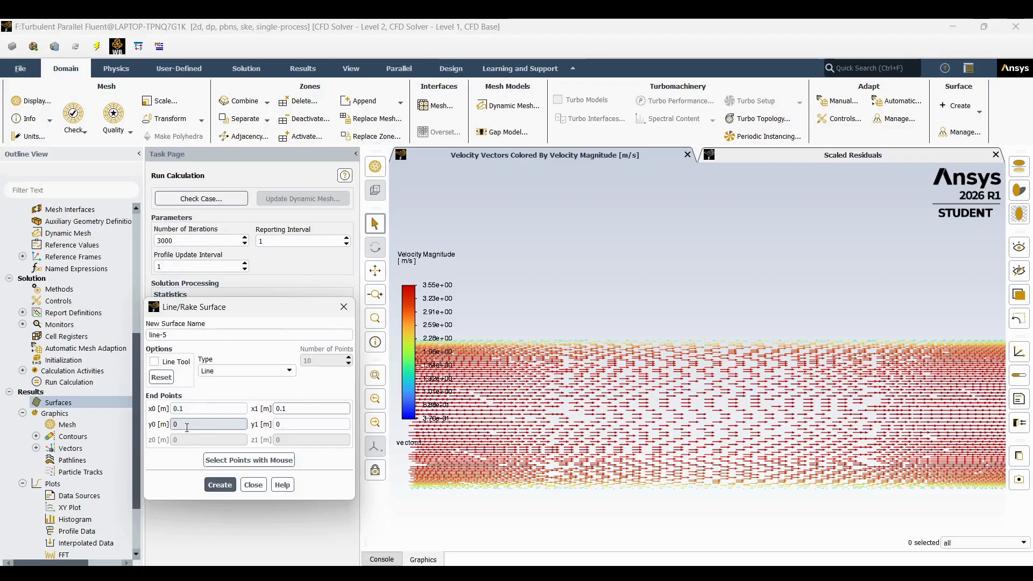
pyautogui.write('.1')
pyautogui.press('Tab')
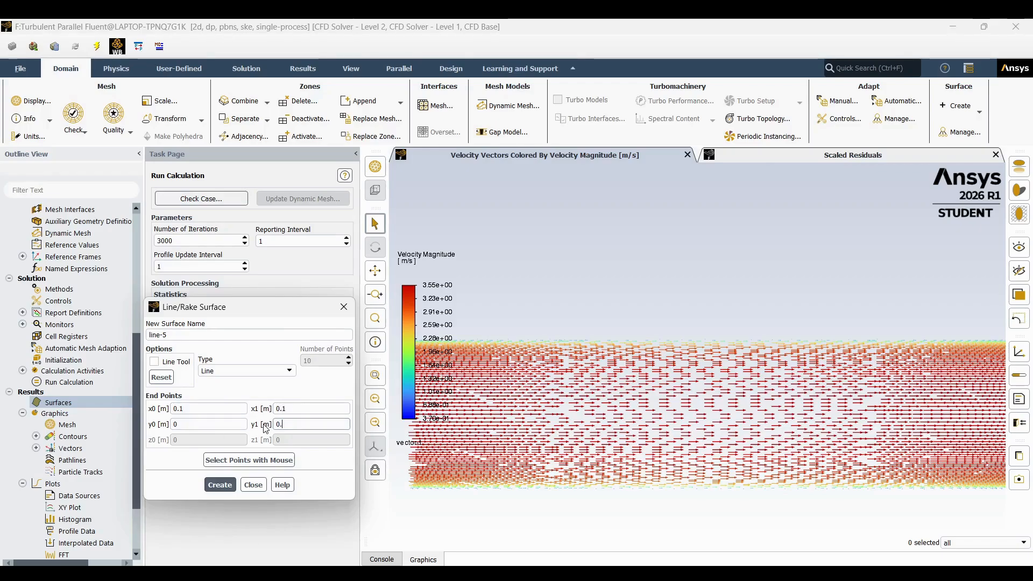
pyautogui.write('0.0')
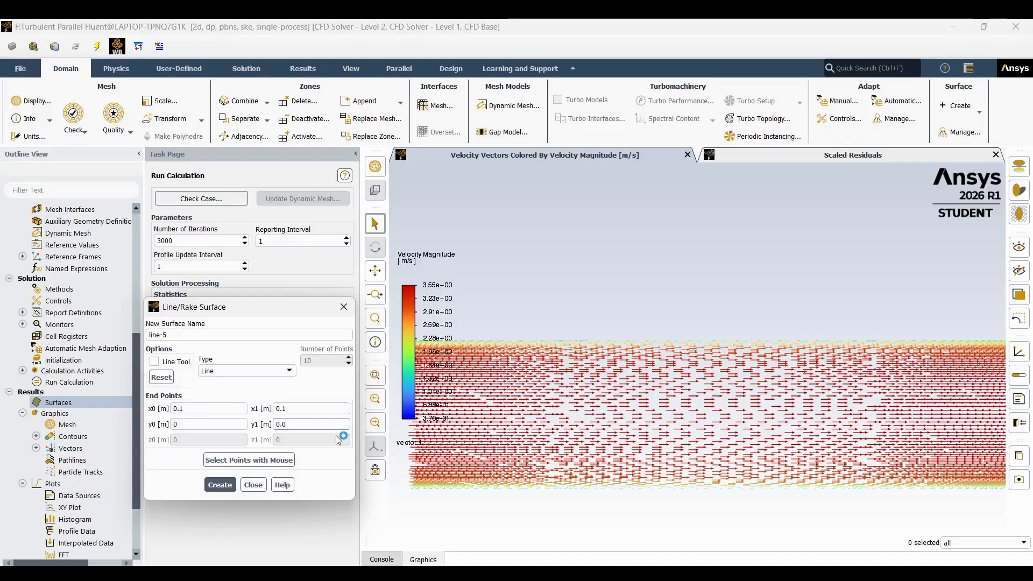
pyautogui.write('5')
pyautogui.click(220, 485)
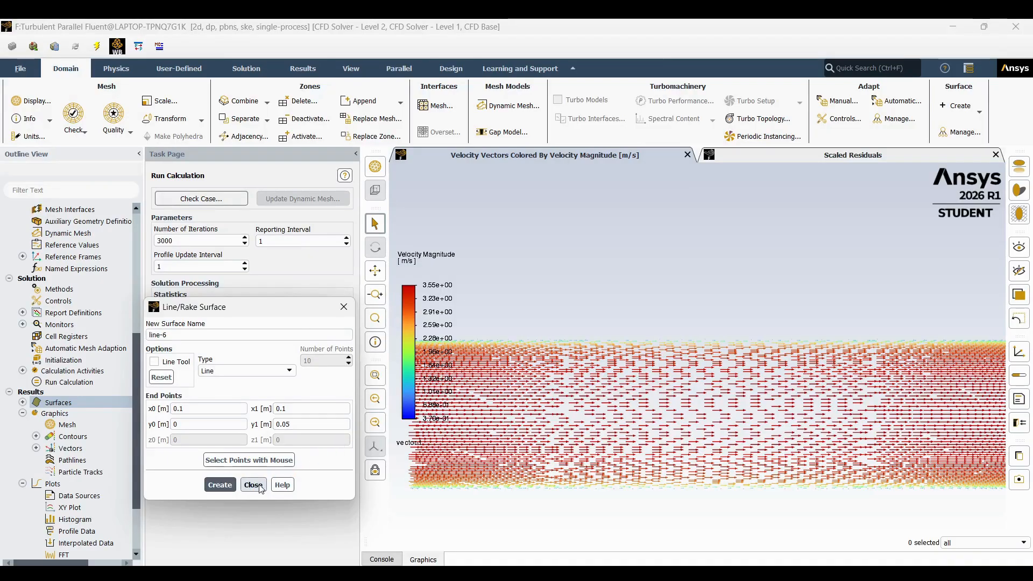
pyautogui.click(253, 485)
# Step: Start a new XY plot with Velocity Magnitude as the Y axis function
pyautogui.scroll(-2, 73, 430)
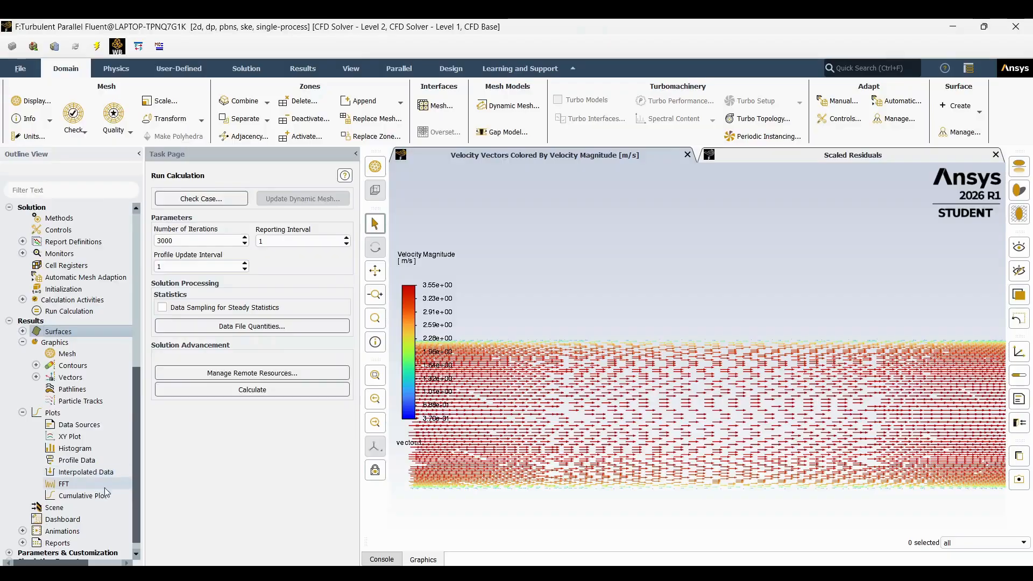
pyautogui.click(73, 438)
pyautogui.doubleClick(74, 440)
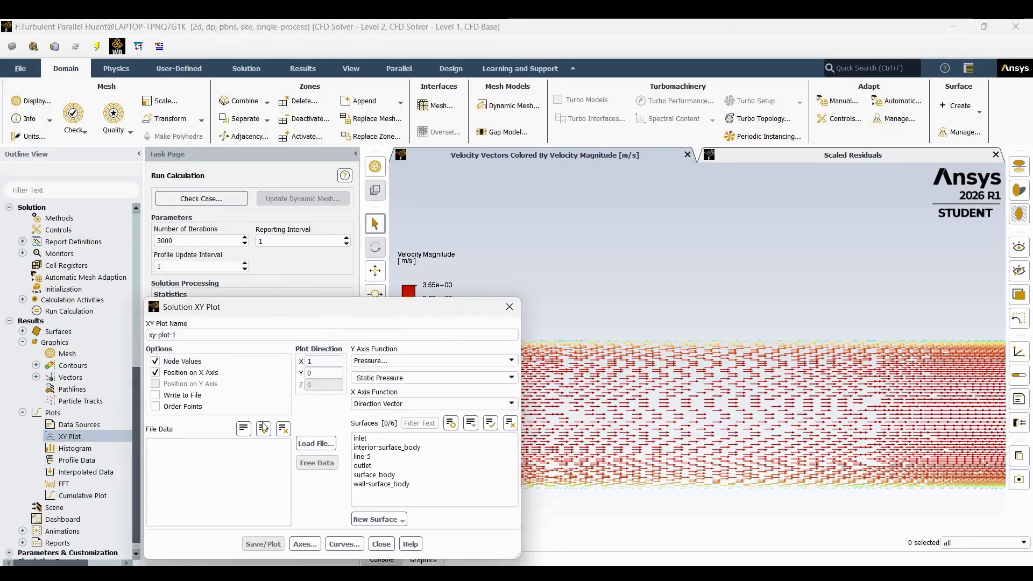
pyautogui.moveTo(226, 307); pyautogui.dragTo(190, 208)
pyautogui.click(376, 261)
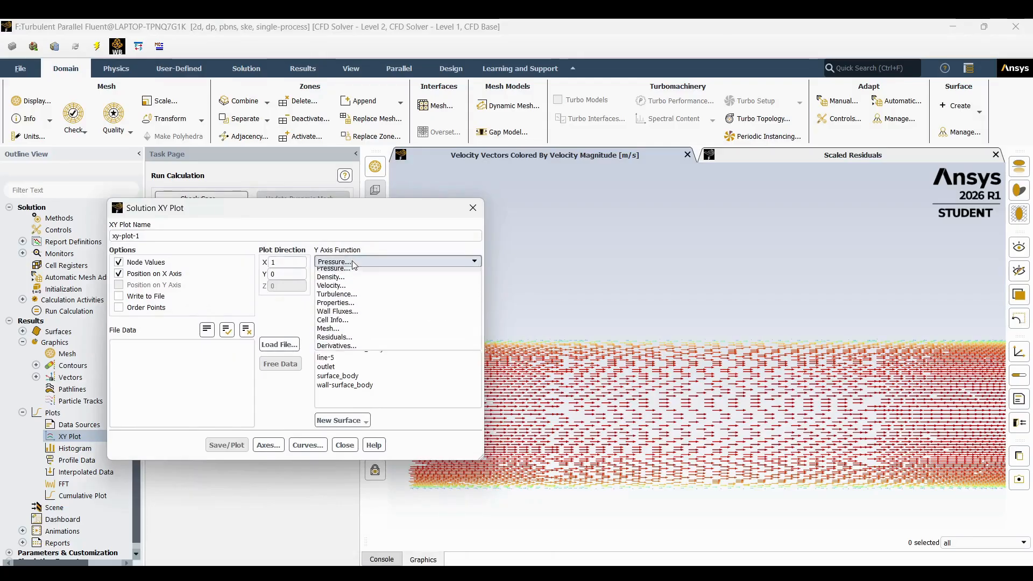
pyautogui.click(344, 291)
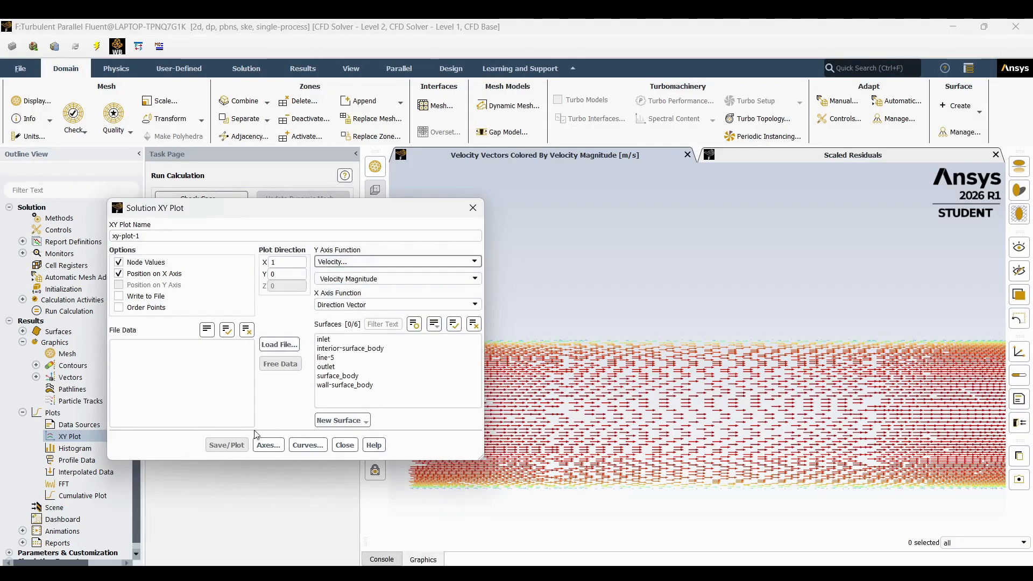
# Step: Set the plot direction to X 0, Y 1, select line-5 and plot the velocity profile
pyautogui.moveTo(282, 262); pyautogui.dragTo(268, 263)
pyautogui.write('0')
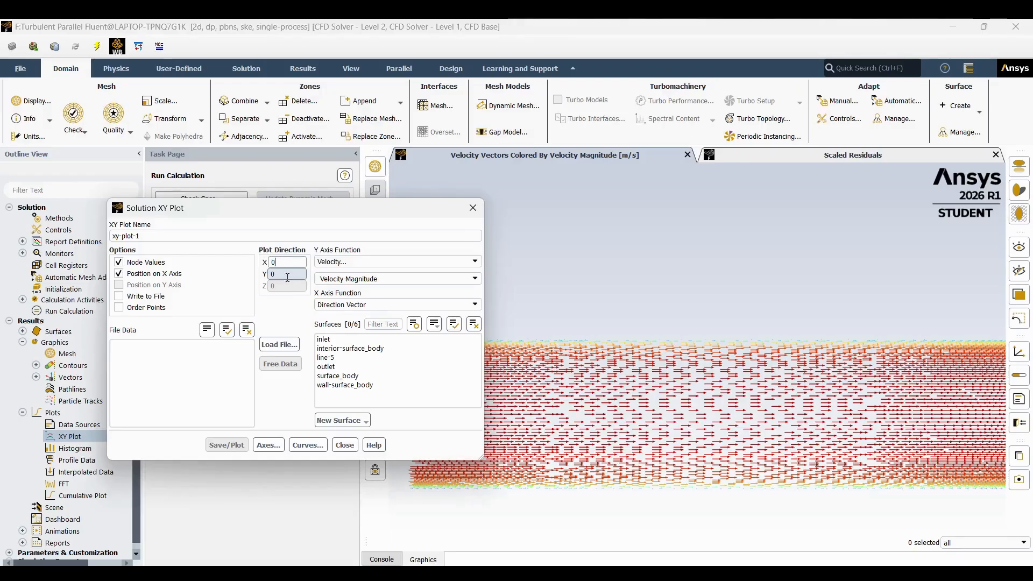
pyautogui.press('Tab')
pyautogui.write('1')
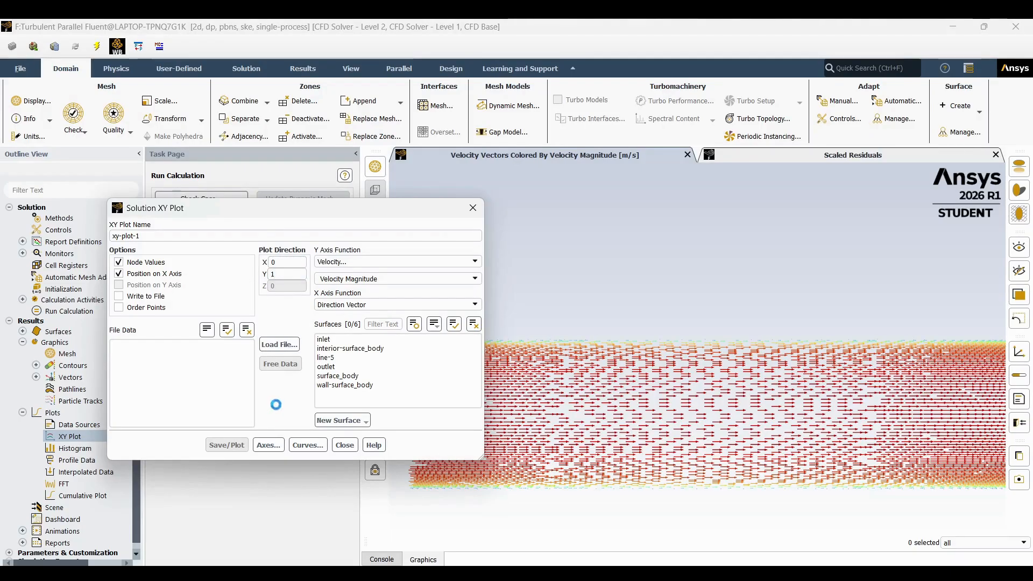
pyautogui.click(328, 357)
pyautogui.click(226, 446)
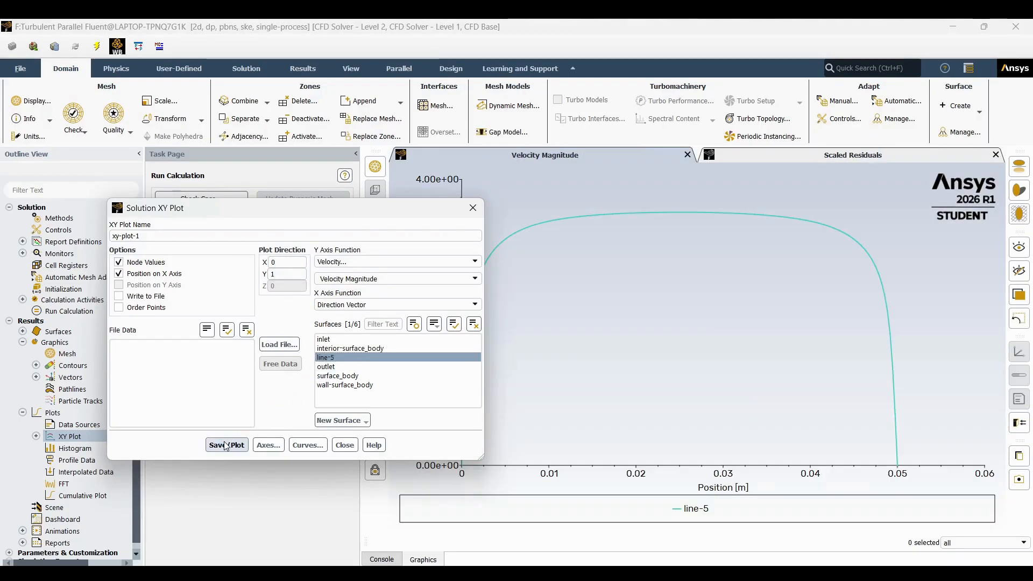
# Step: Write the velocity profile to a file named radial_velocity_trubulent_mesh_2 and close the plot settings
pyautogui.moveTo(361, 209)
pyautogui.mouseDown()
pyautogui.moveTo(381, 335)
pyautogui.moveTo(272, 259)
pyautogui.moveTo(340, 300)
pyautogui.moveTo(330, 261)
pyautogui.mouseUp()
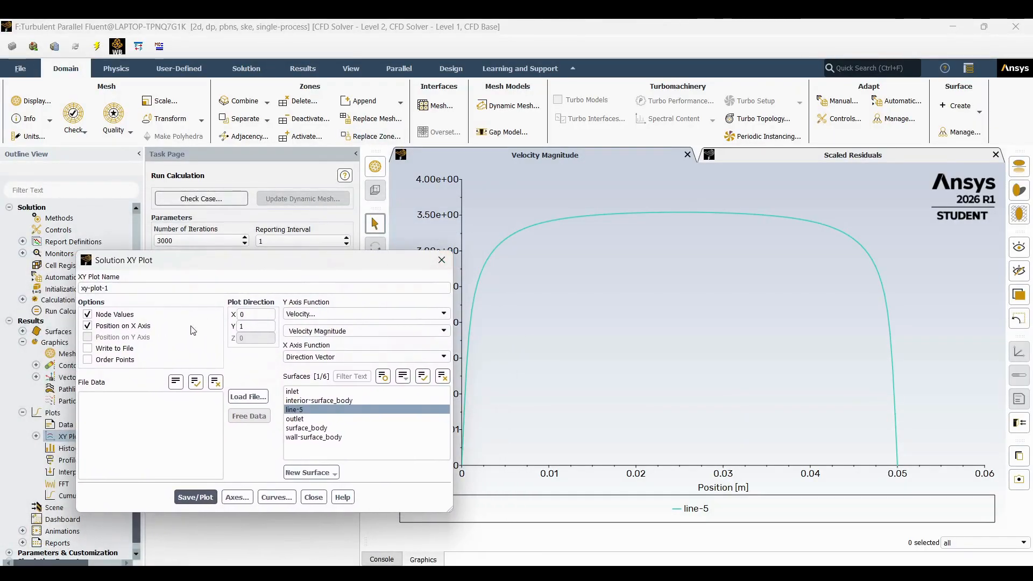
pyautogui.click(87, 348)
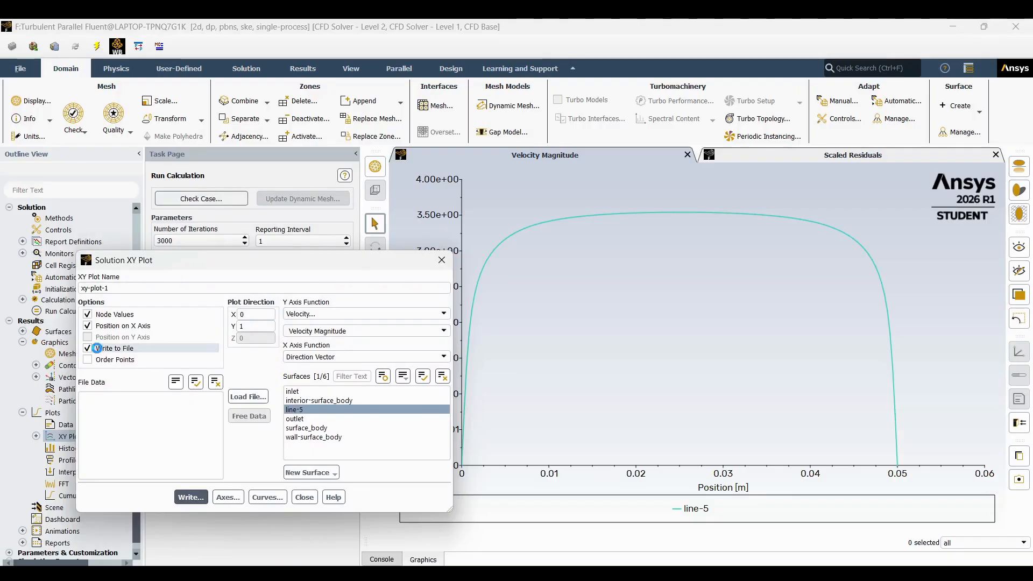
pyautogui.click(195, 498)
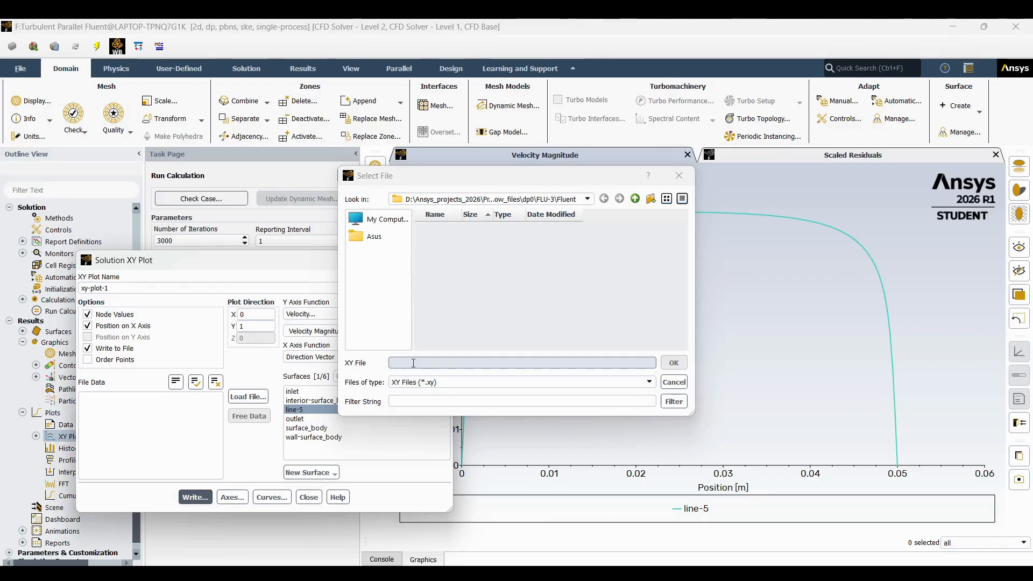
pyautogui.click(456, 362)
pyautogui.write('rad')
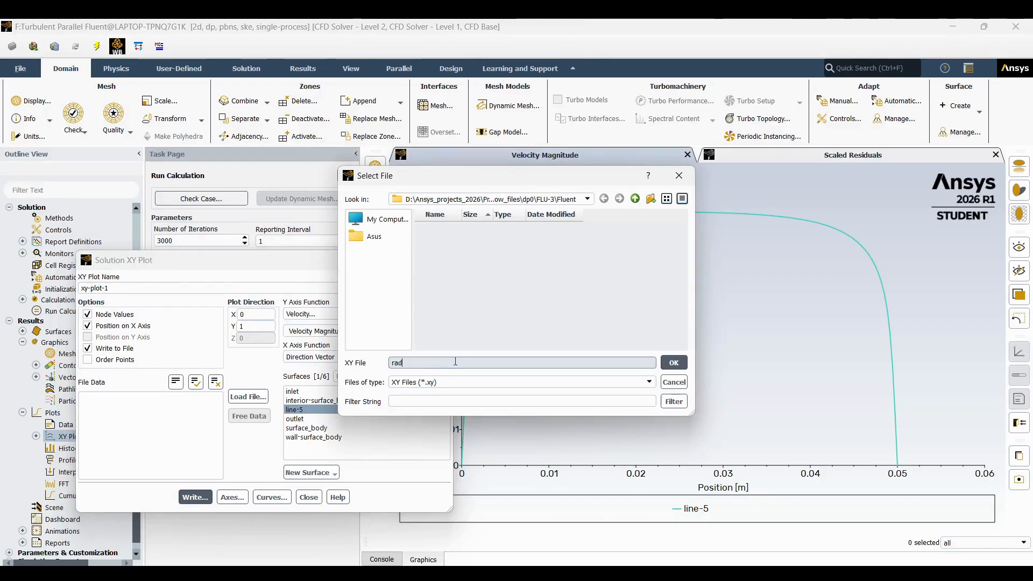
pyautogui.write('ial_velocity_trubulent')
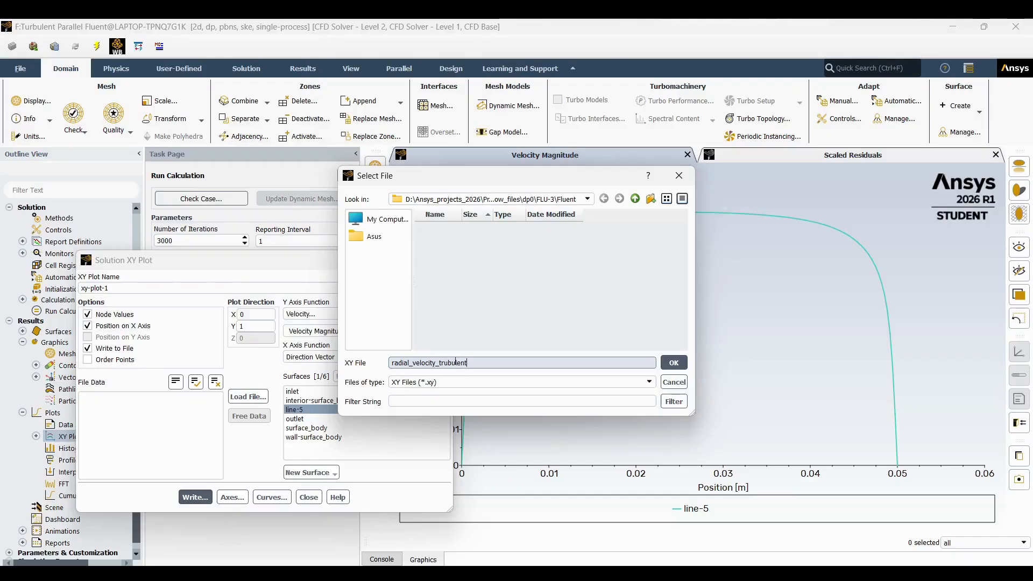
pyautogui.write('_mesh')
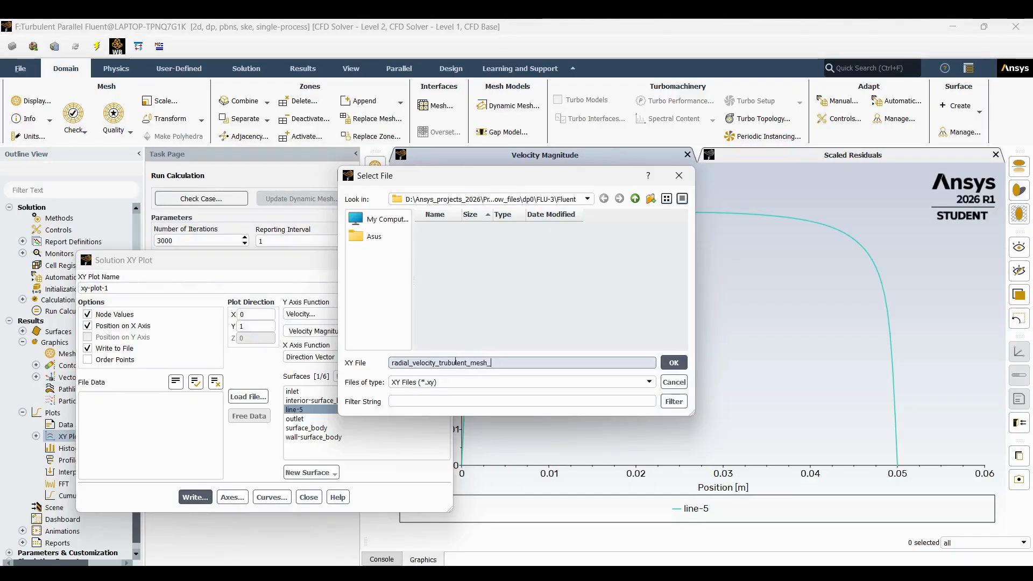
pyautogui.write('_2')
pyautogui.press('Return')
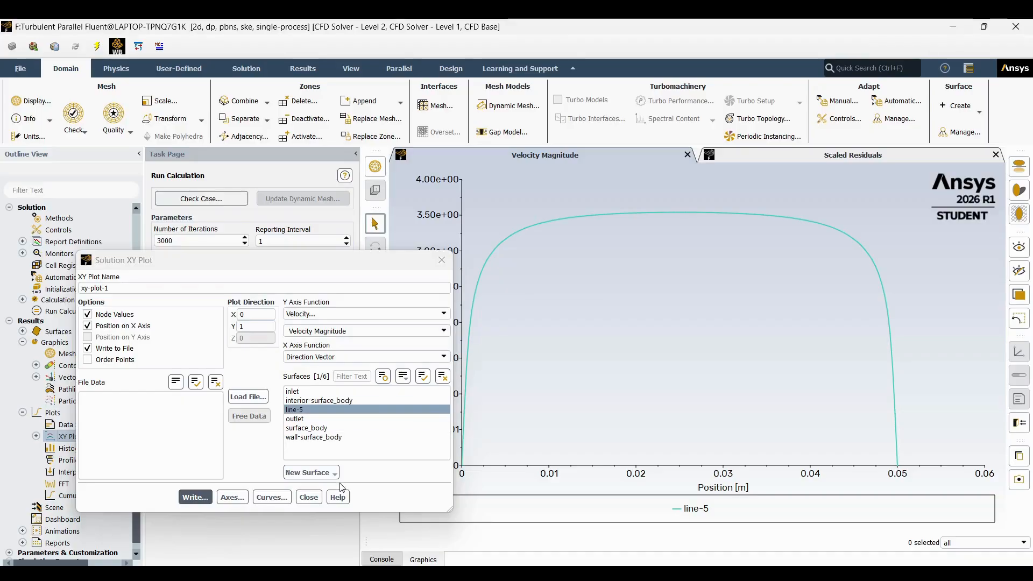
pyautogui.click(318, 496)
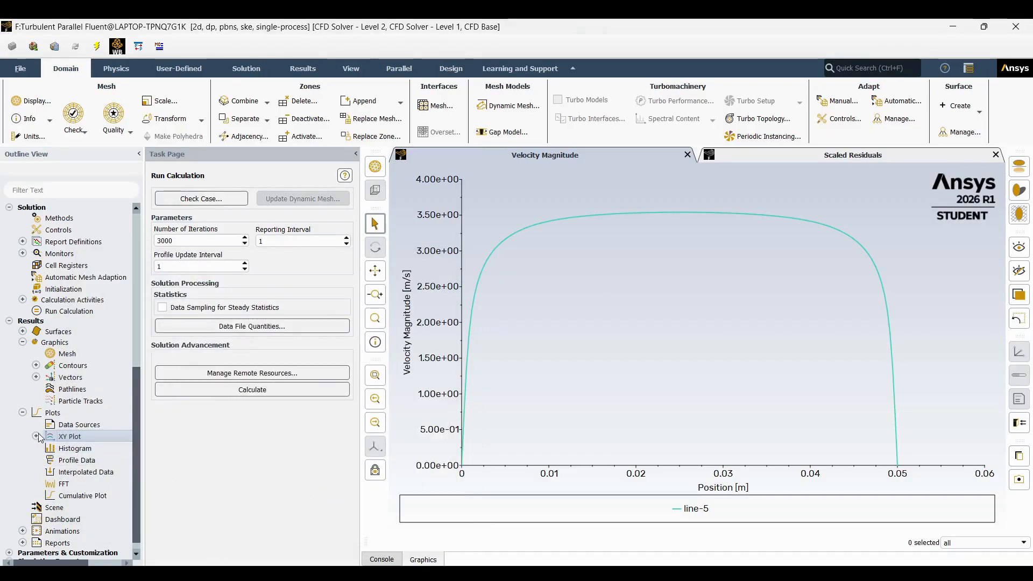
# Step: Create a second XY plot and load the saved radial_velocity_trubulent_mesh_2 data file into it
pyautogui.scroll(-1, 80, 424)
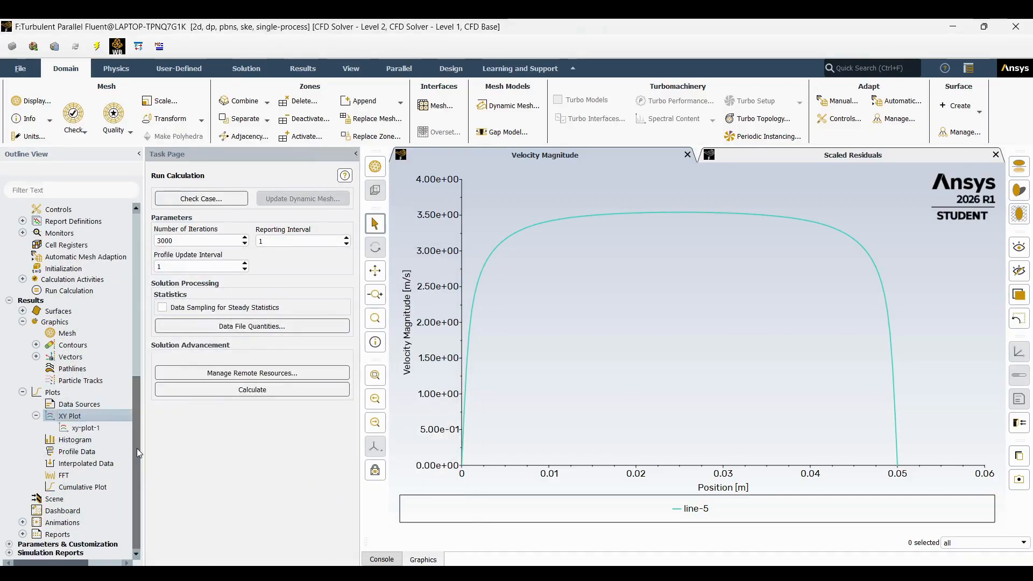
pyautogui.rightClick(79, 418)
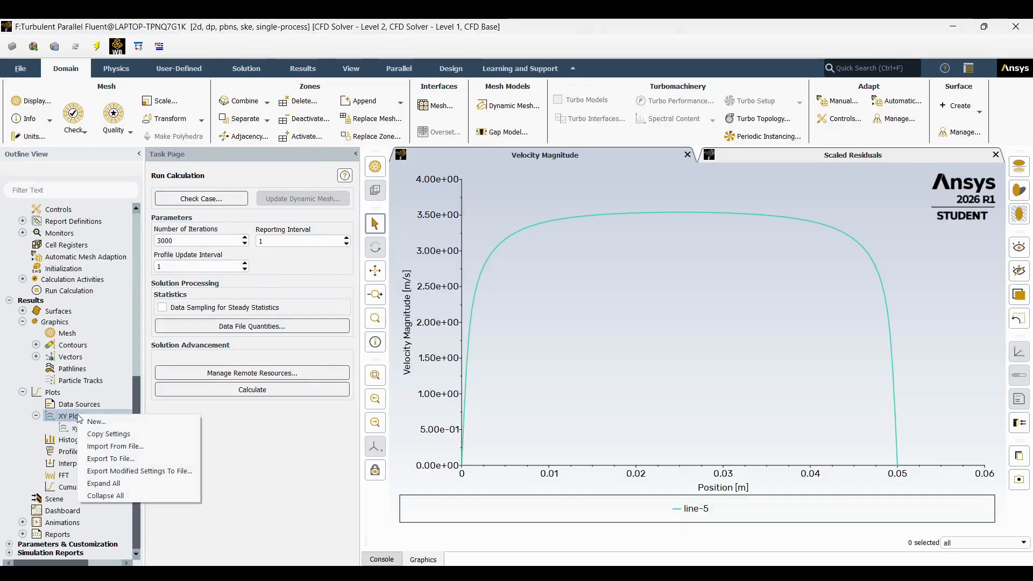
pyautogui.click(130, 424)
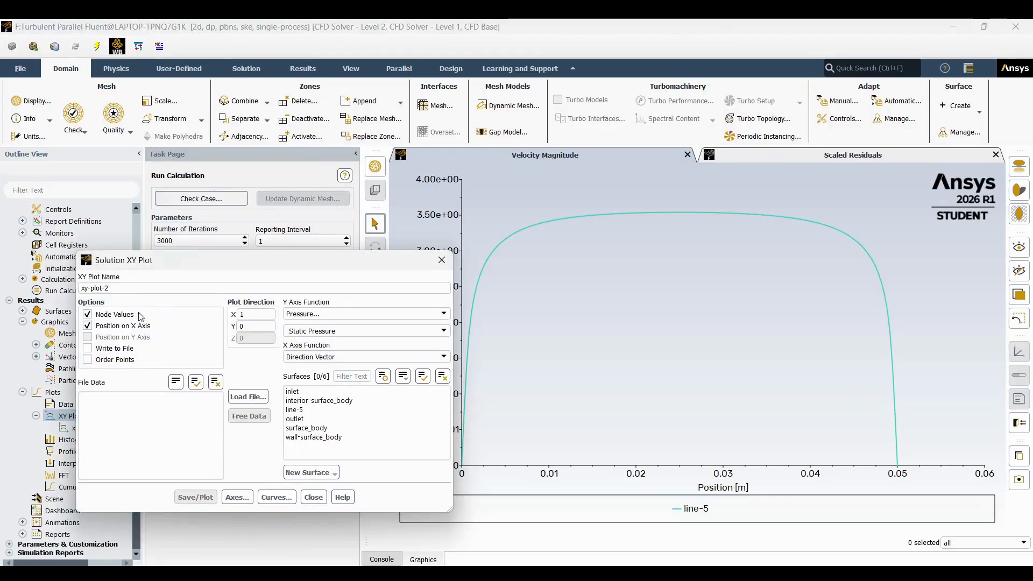
pyautogui.click(261, 396)
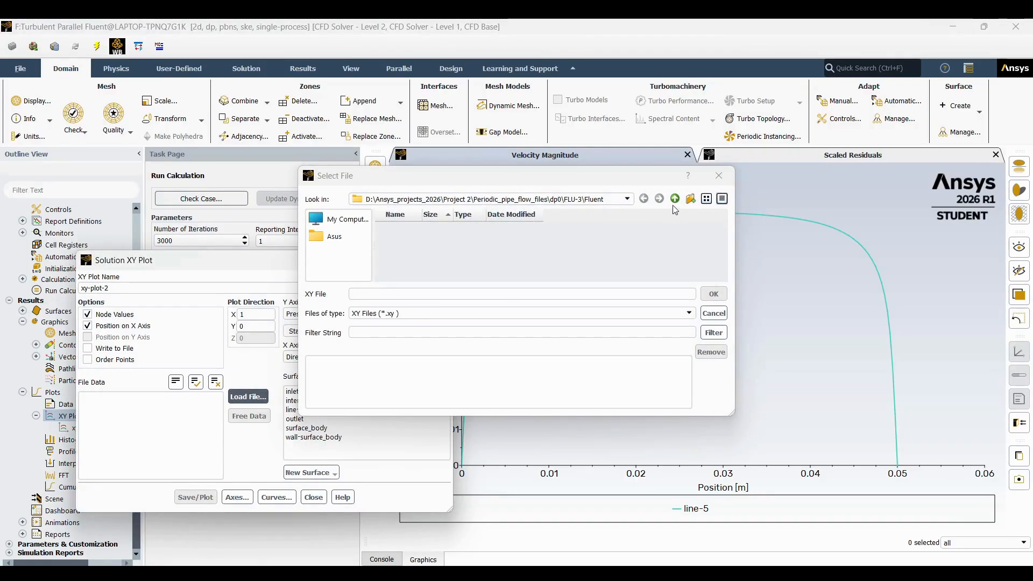
pyautogui.click(563, 312)
pyautogui.click(486, 334)
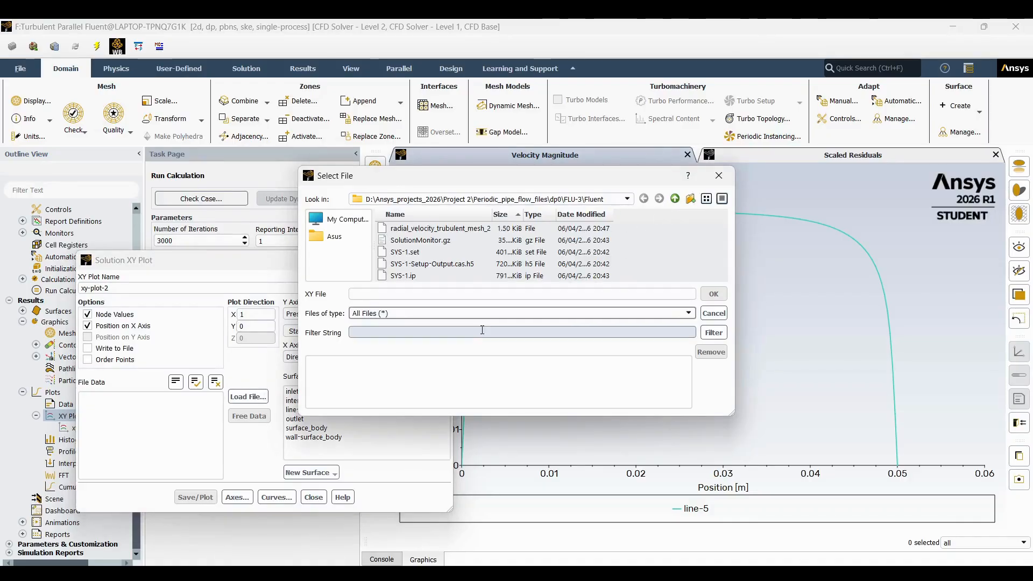
pyautogui.doubleClick(437, 230)
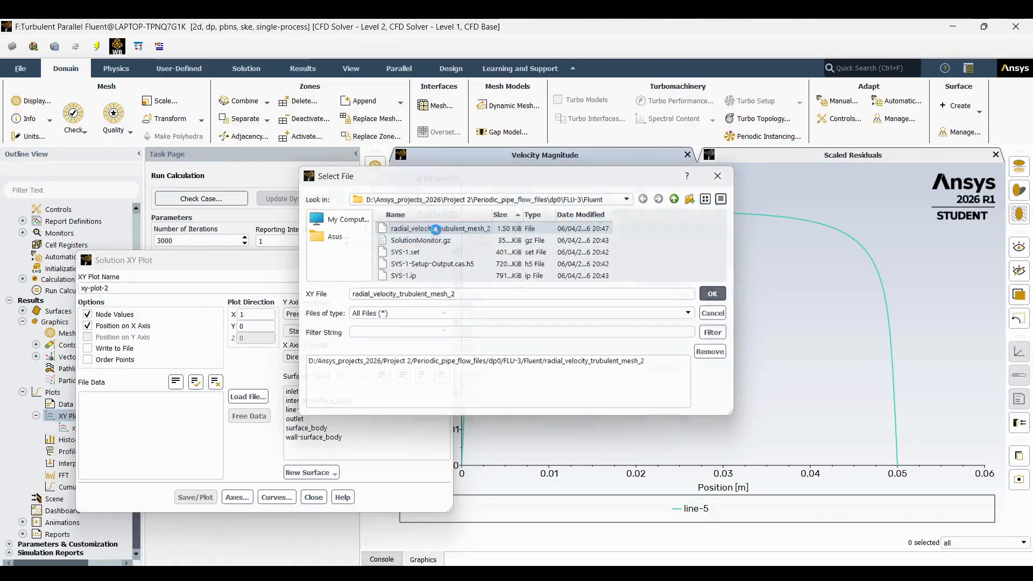
# Step: Load the Radial_velocity_turbulent data file from the FLU-2\Fluent folder into the same XY plot
pyautogui.click(248, 397)
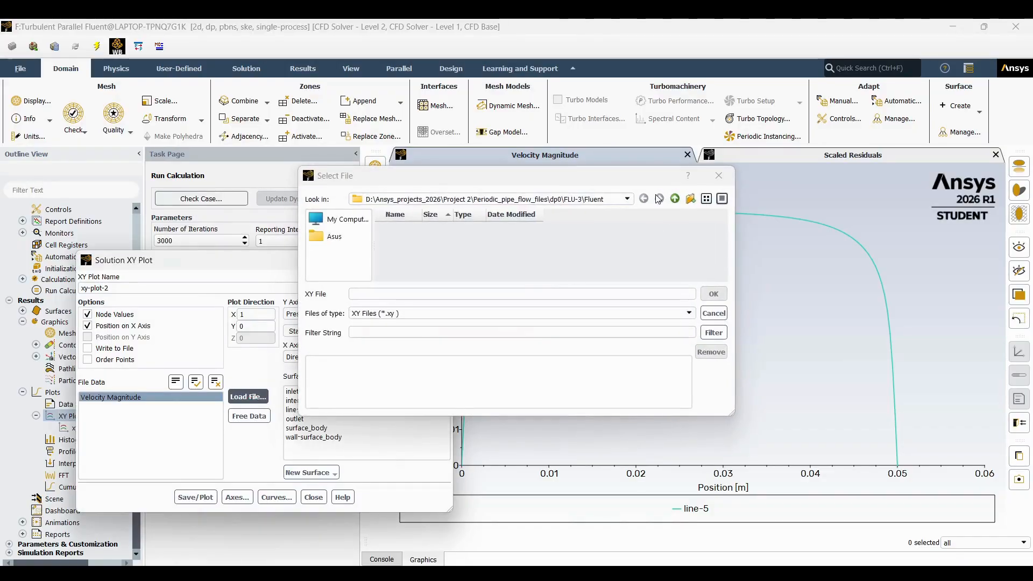
pyautogui.click(675, 199)
pyautogui.click(675, 199)
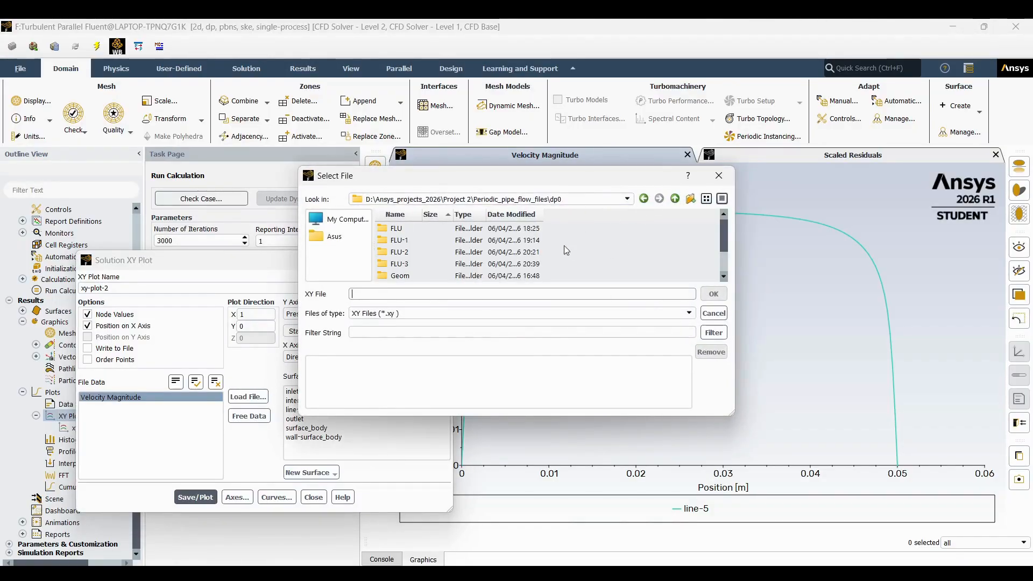
pyautogui.doubleClick(450, 253)
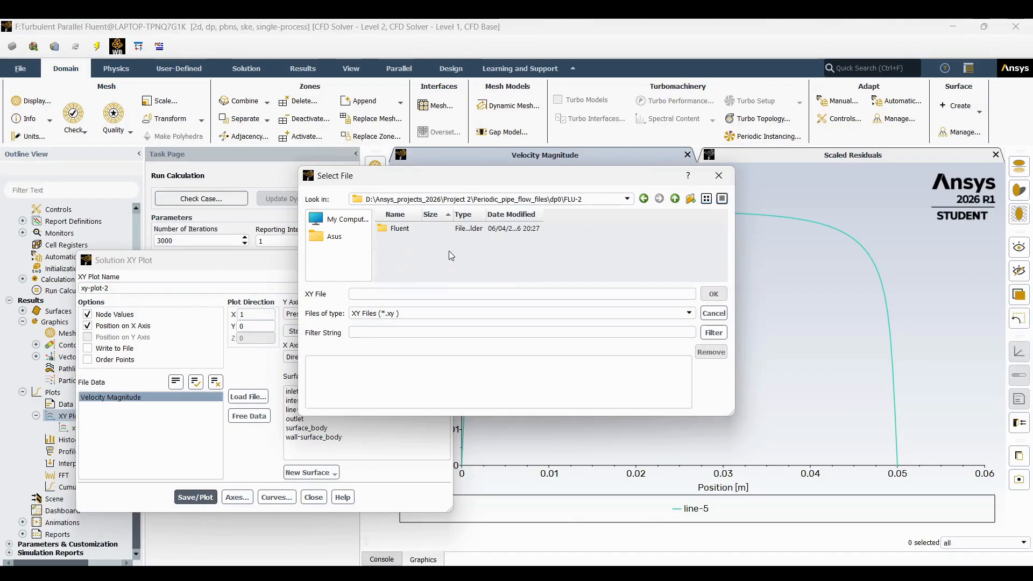
pyautogui.doubleClick(421, 232)
pyautogui.click(547, 313)
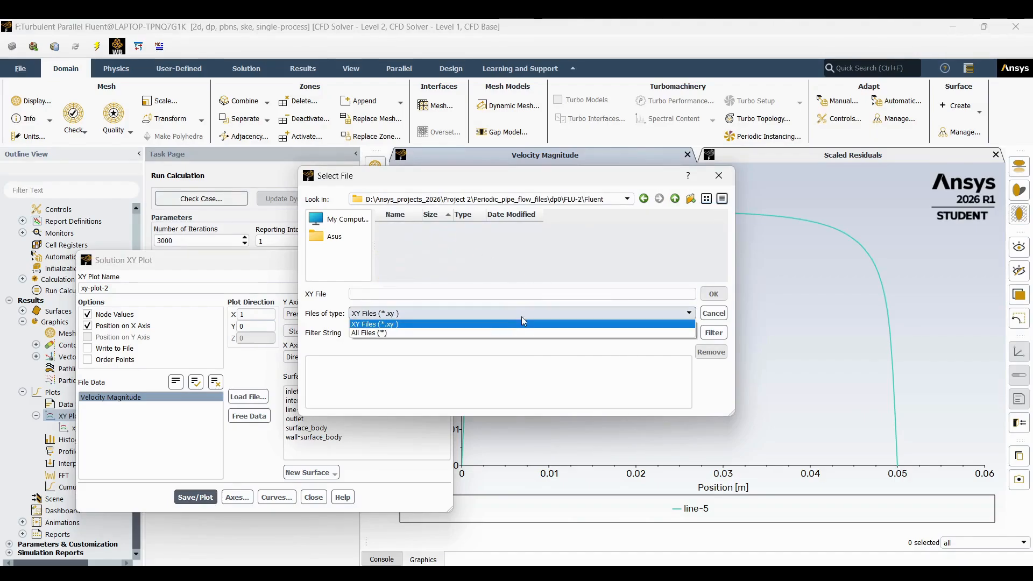
pyautogui.click(503, 332)
pyautogui.doubleClick(425, 228)
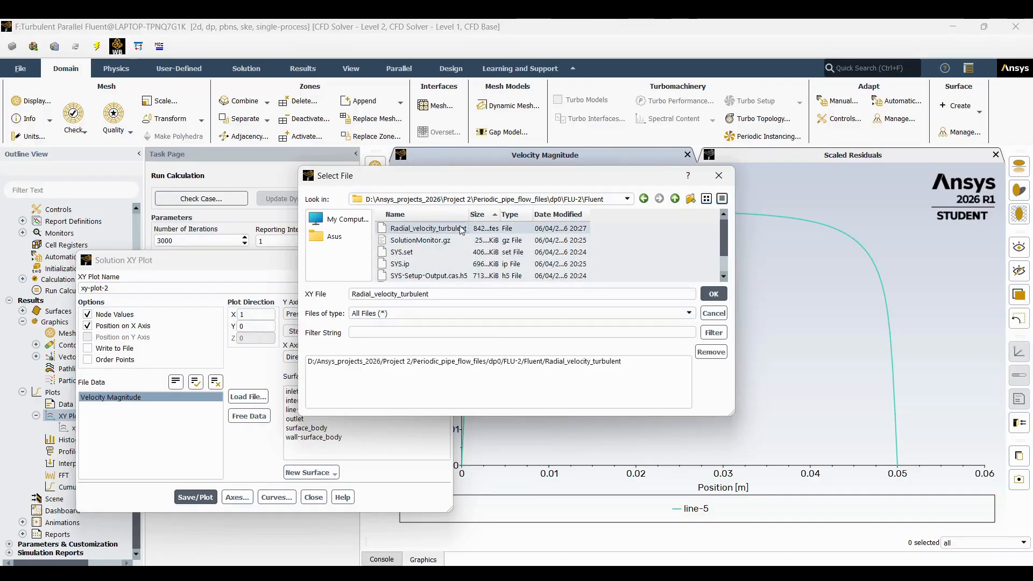
# Step: Plot the two loaded velocity data files together in xy-plot-2 and close the plot settings
pyautogui.click(714, 294)
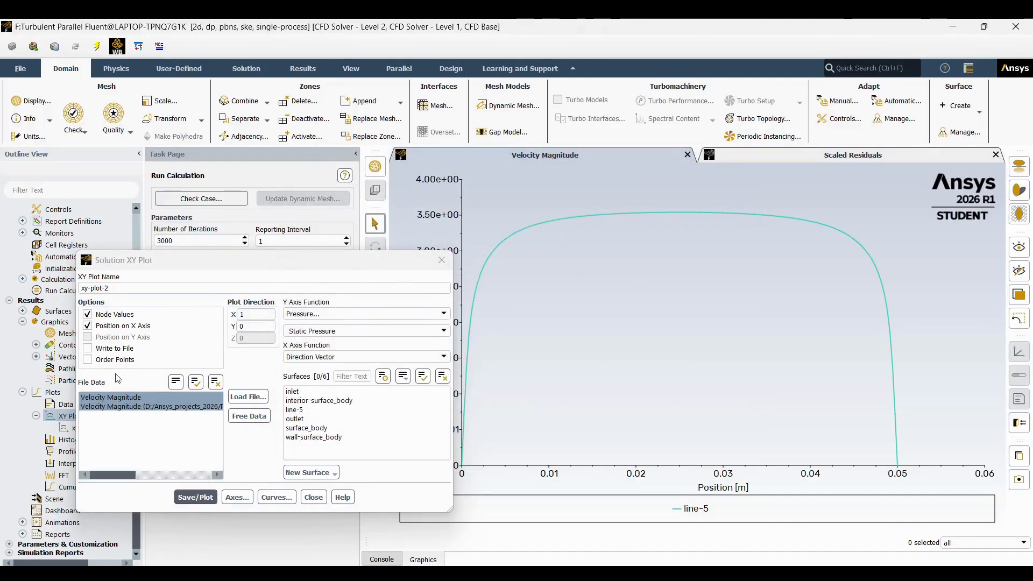
pyautogui.click(196, 497)
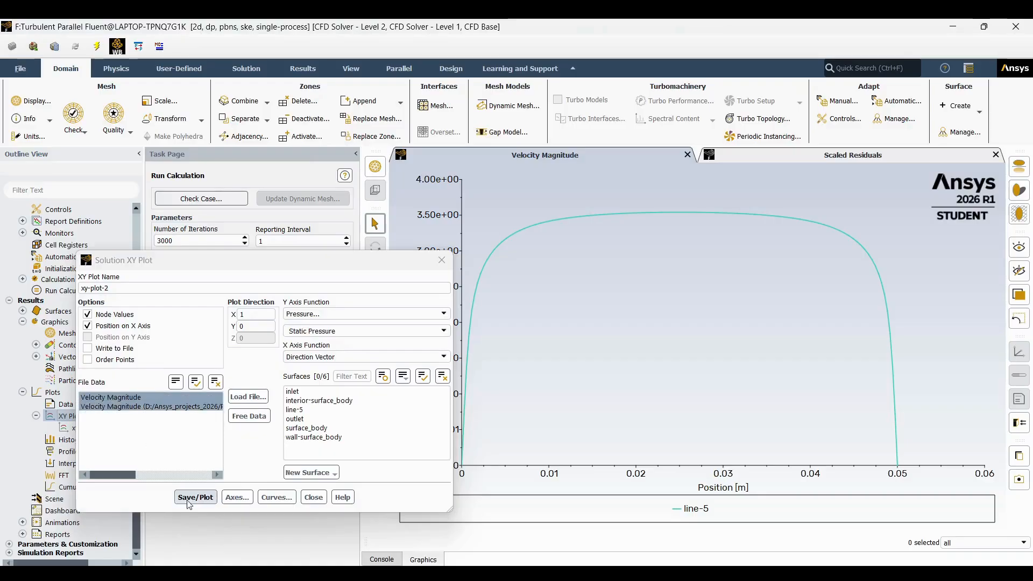
pyautogui.moveTo(400, 263); pyautogui.dragTo(363, 314)
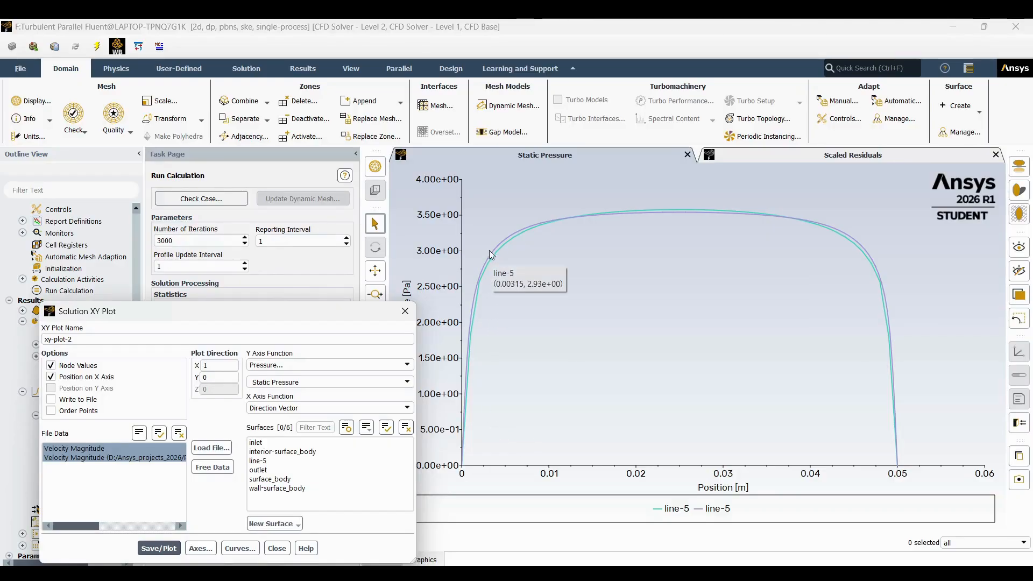
pyautogui.moveTo(145, 321); pyautogui.dragTo(240, 304)
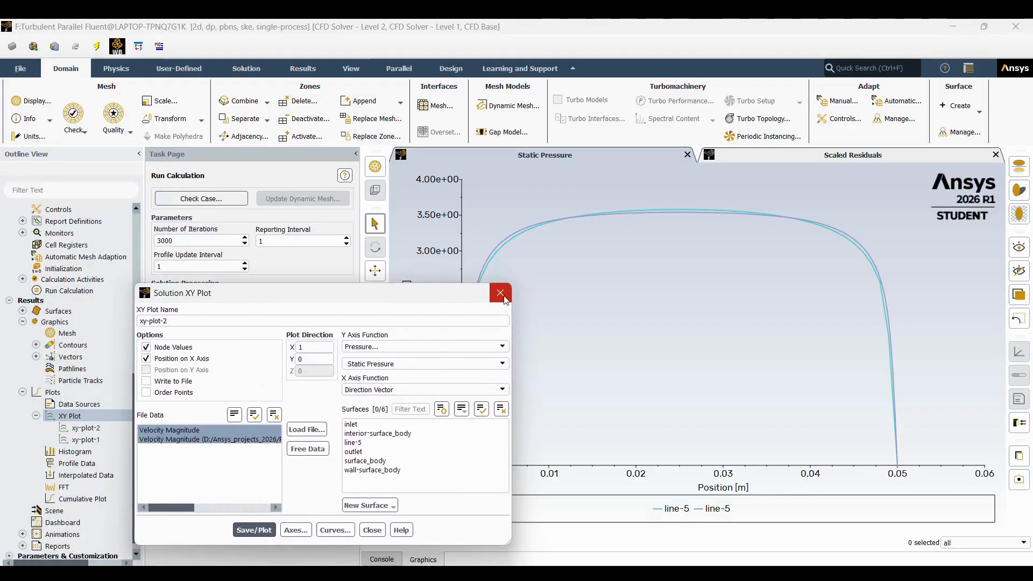
pyautogui.click(173, 320)
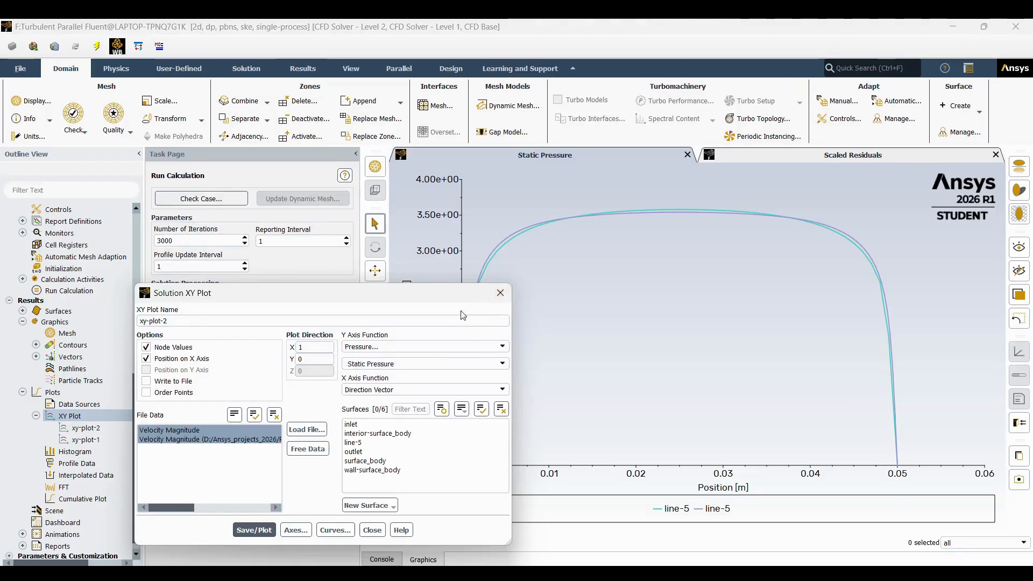
pyautogui.click(501, 294)
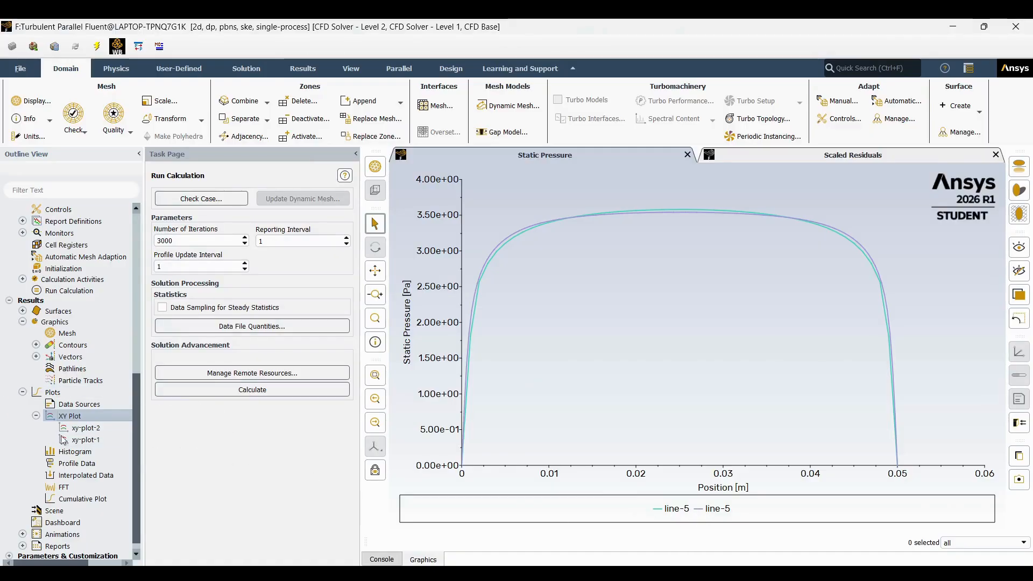
# Step: Rename the line surface line-5 to mesh-2 and save it
pyautogui.click(22, 311)
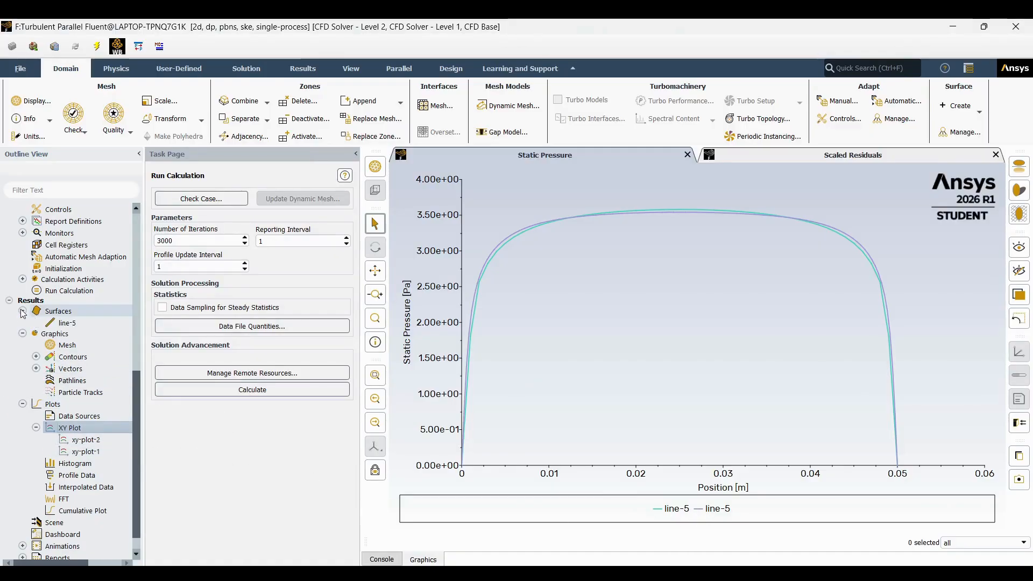
pyautogui.click(66, 324)
pyautogui.doubleClick(66, 324)
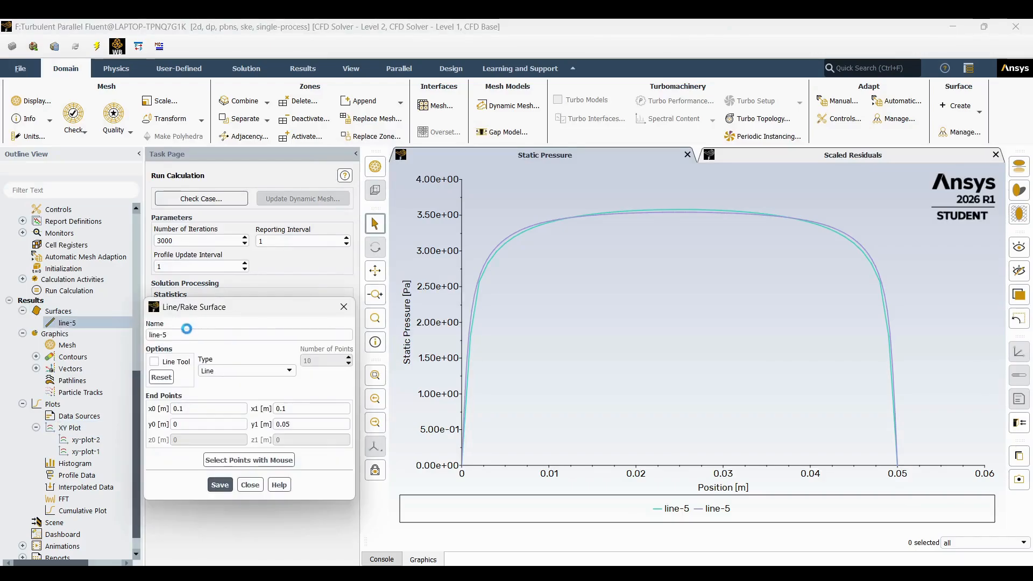
pyautogui.moveTo(179, 332); pyautogui.dragTo(146, 336)
pyautogui.write('me')
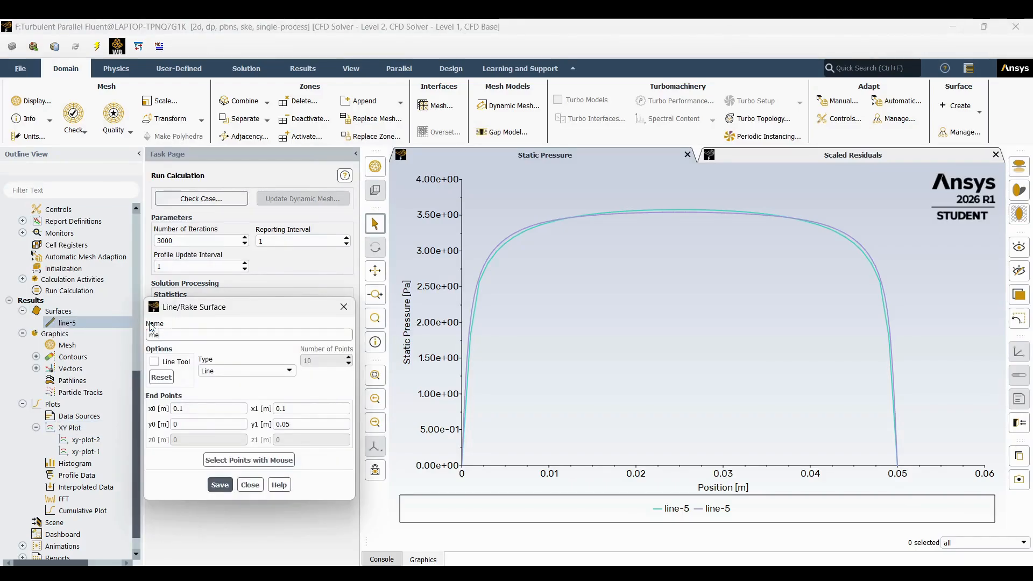
pyautogui.write('sh-2')
pyautogui.click(220, 485)
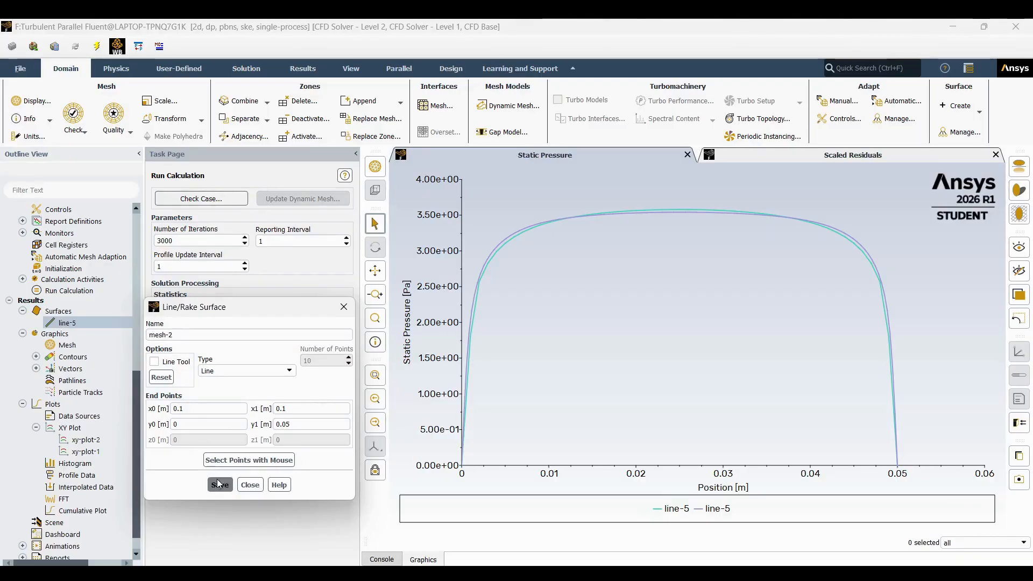
pyautogui.click(250, 484)
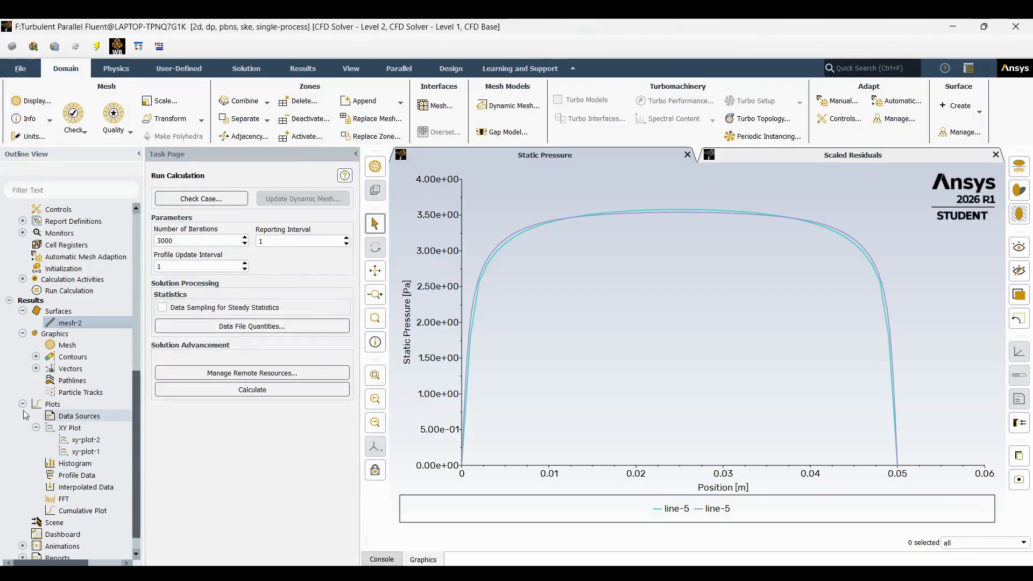
# Step: Plot xy-plot-1 with the mesh-2 surface and both loaded files, and free the second file's velocity data
pyautogui.click(101, 452)
pyautogui.doubleClick(102, 452)
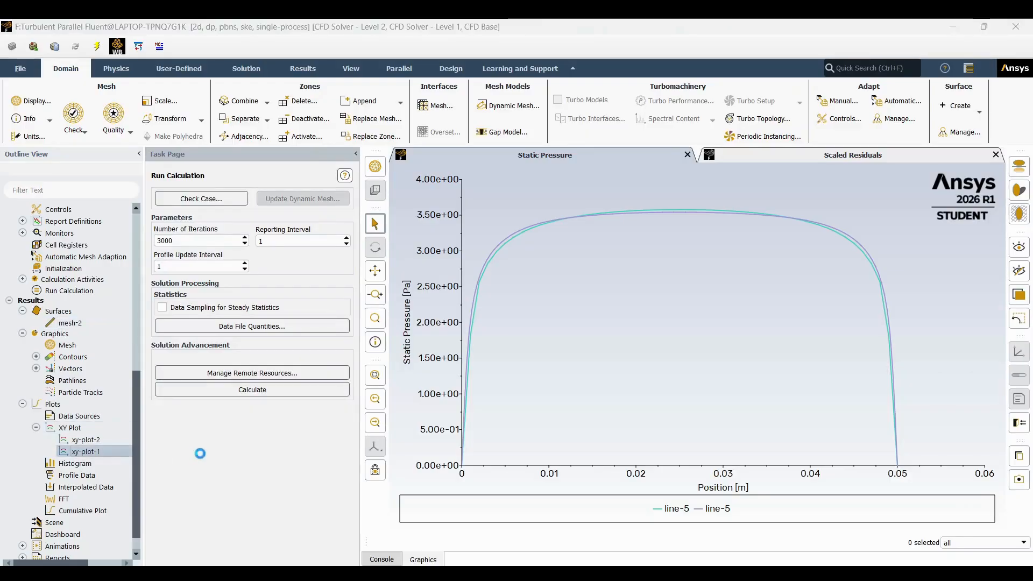
pyautogui.click(259, 531)
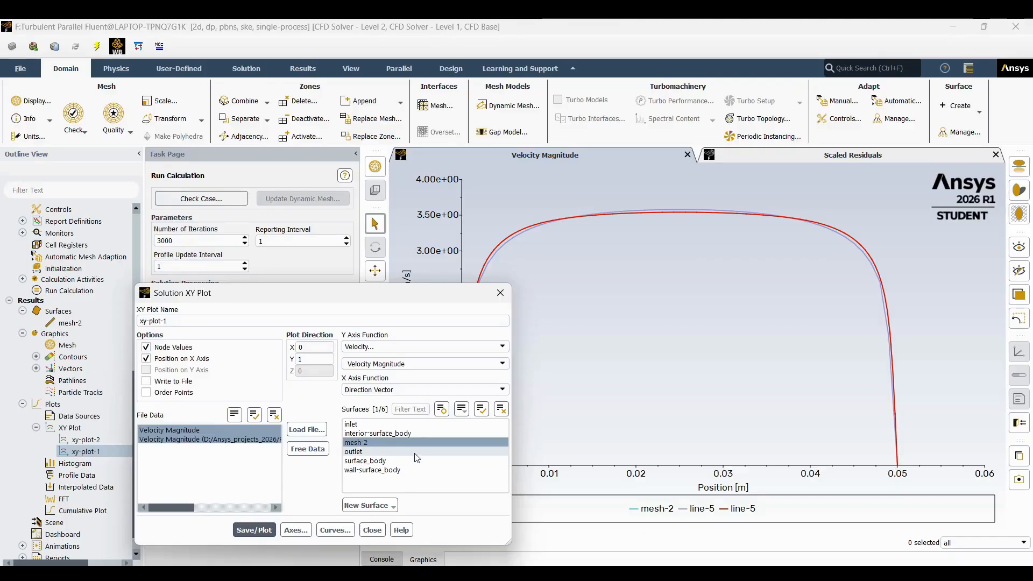
pyautogui.click(193, 439)
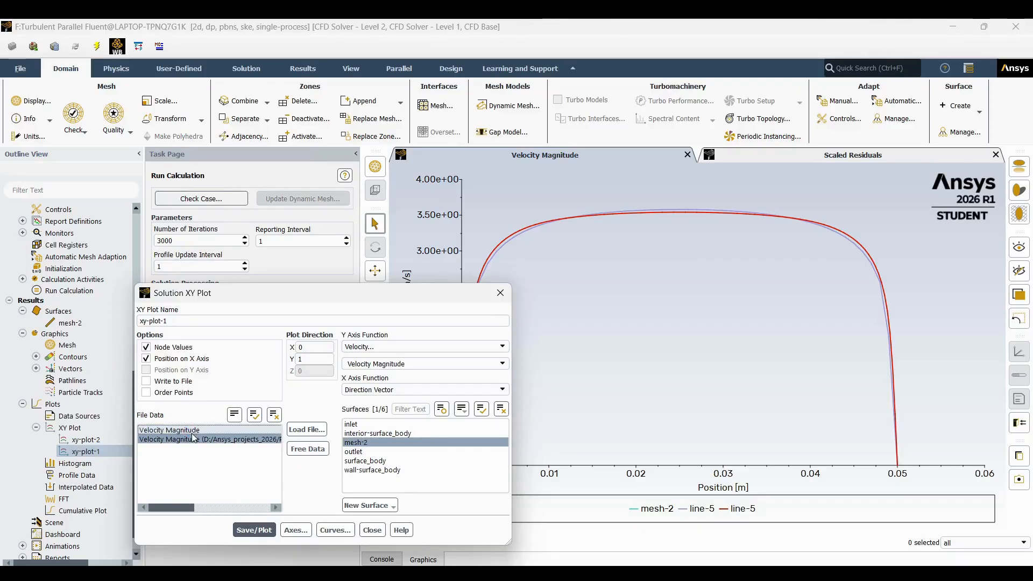
pyautogui.click(310, 450)
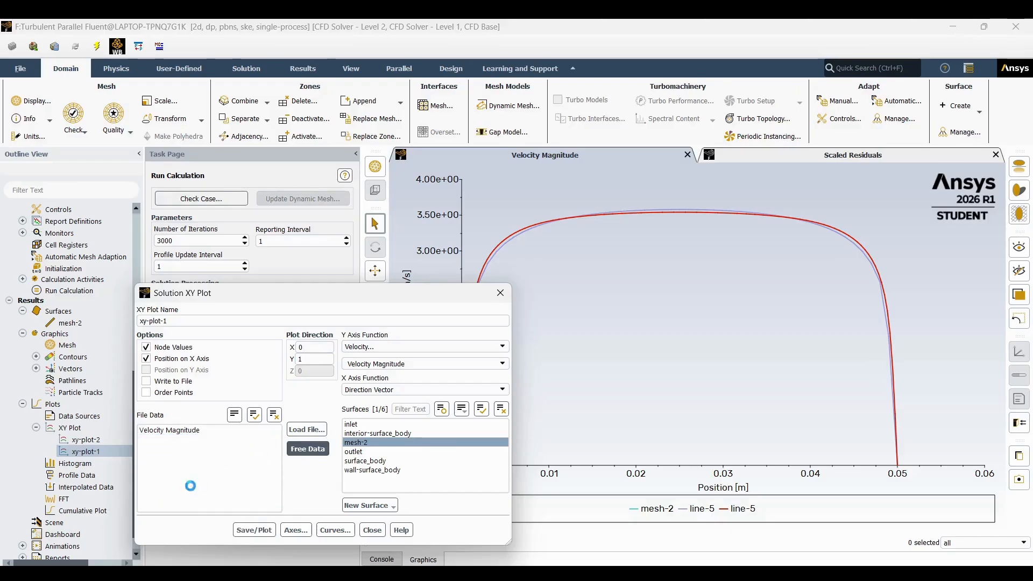
# Step: Load the Radial_velocity_turbulent data file from the FLU-2\Fluent folder into xy-plot-1 again
pyautogui.click(306, 429)
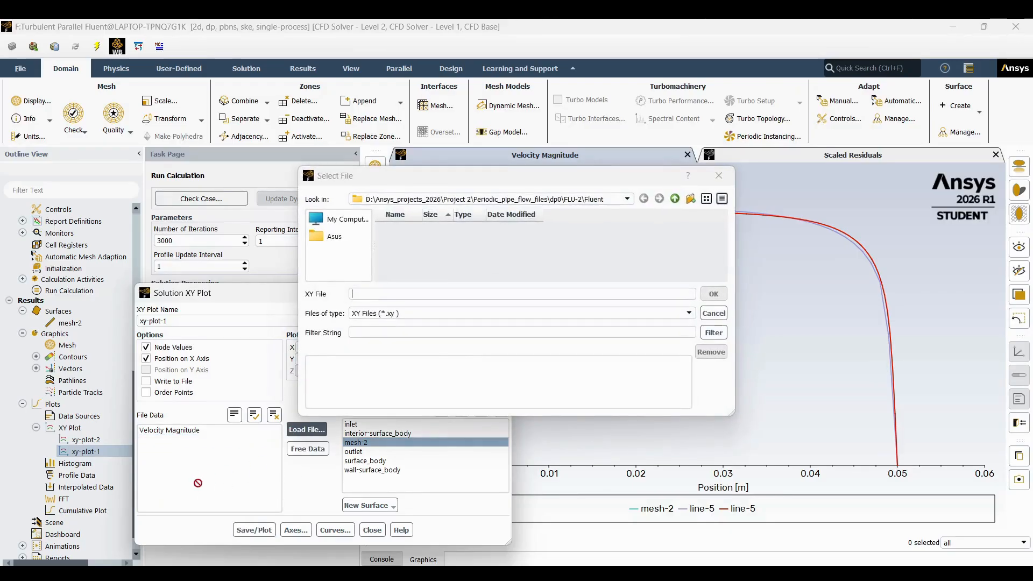
pyautogui.click(676, 200)
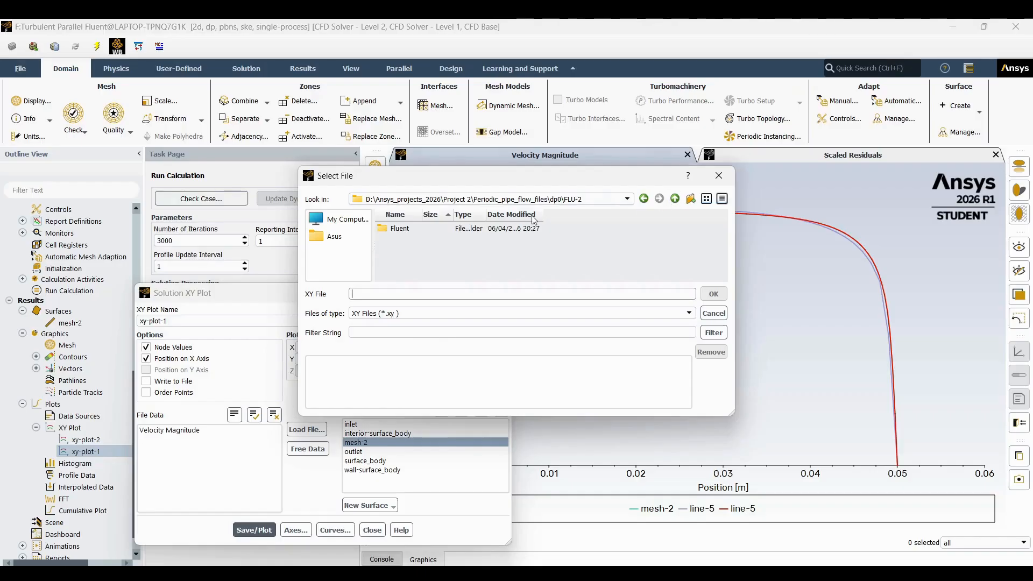
pyautogui.click(675, 200)
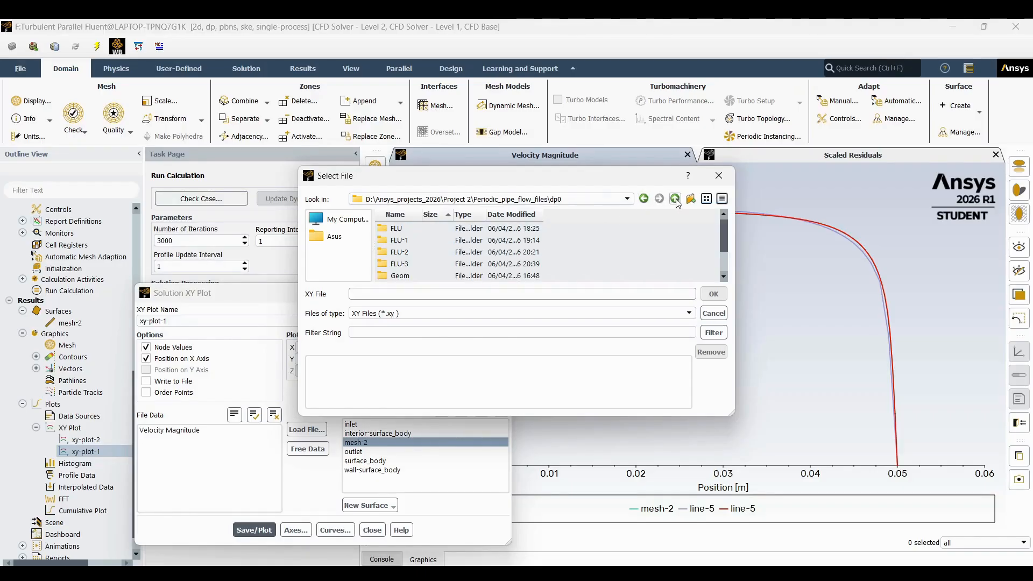
pyautogui.doubleClick(455, 261)
pyautogui.click(428, 231)
pyautogui.doubleClick(428, 230)
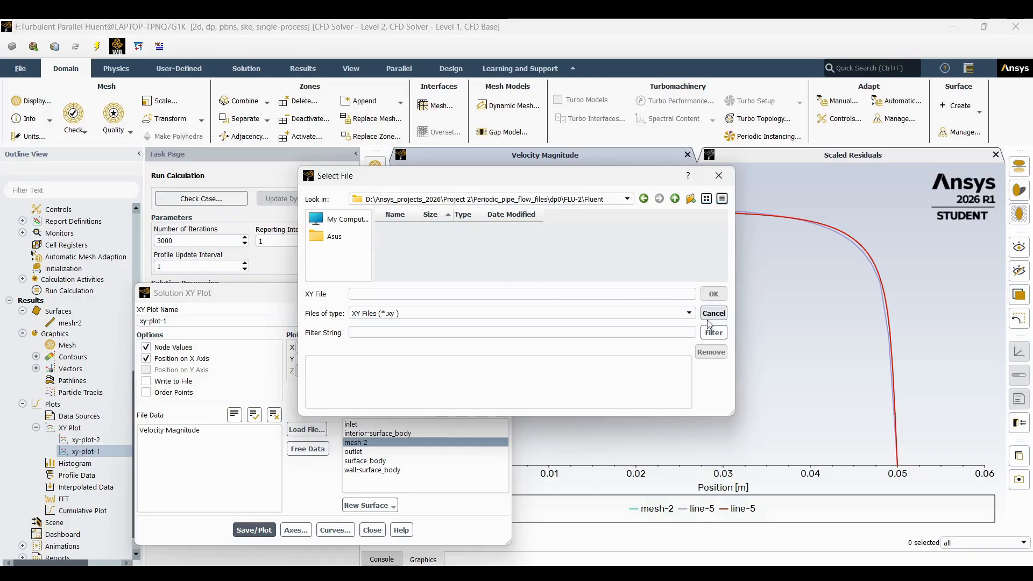
pyautogui.click(506, 315)
pyautogui.click(466, 329)
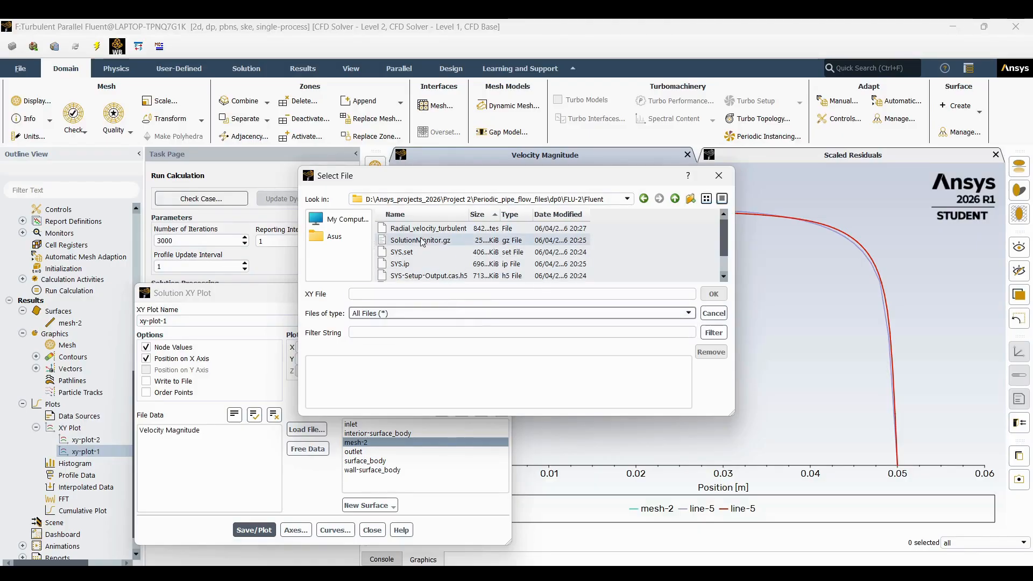
pyautogui.doubleClick(431, 224)
# Step: Plot the mesh-2 velocity magnitude against only the reloaded Radial_velocity_turbulent data and close the plot settings
pyautogui.click(189, 441)
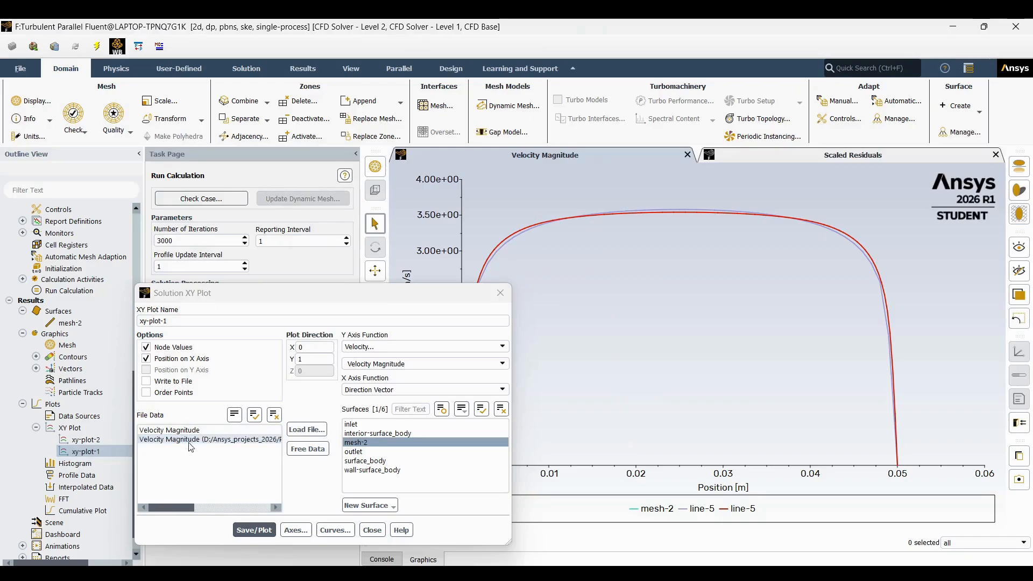
pyautogui.click(177, 441)
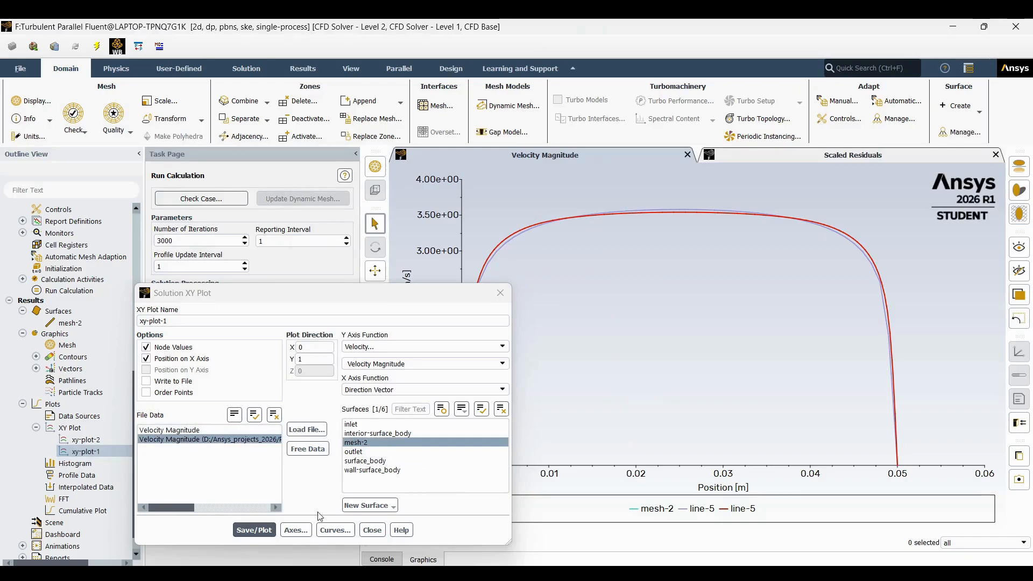
pyautogui.click(258, 534)
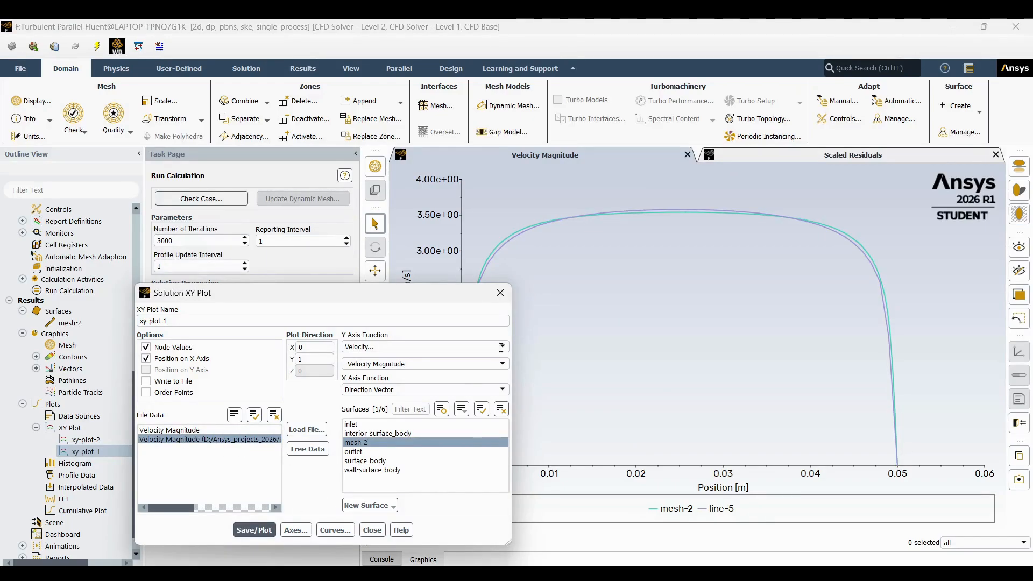
pyautogui.click(500, 299)
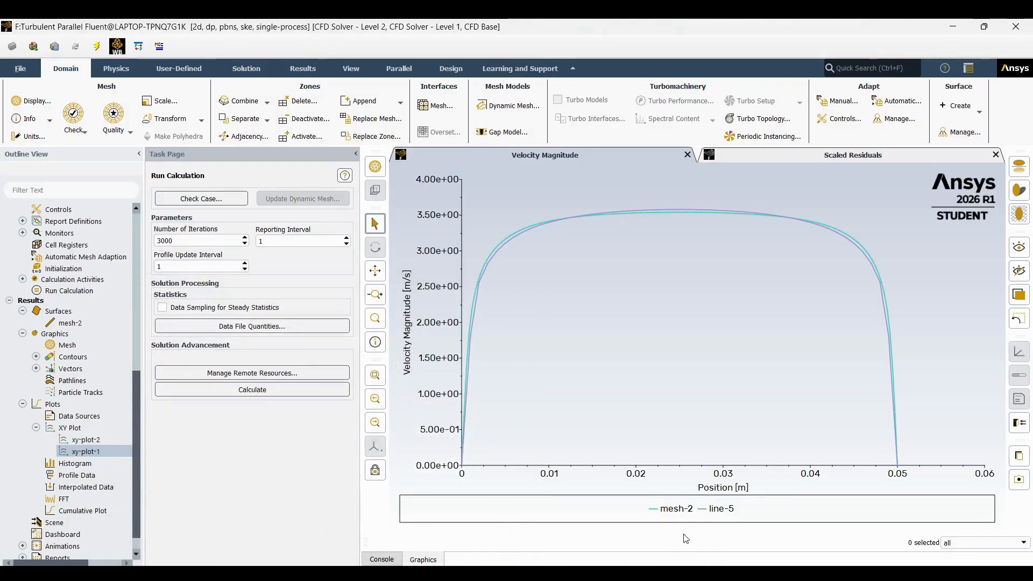
pyautogui.moveTo(481, 300)
pyautogui.scroll(-3, 675, 415)
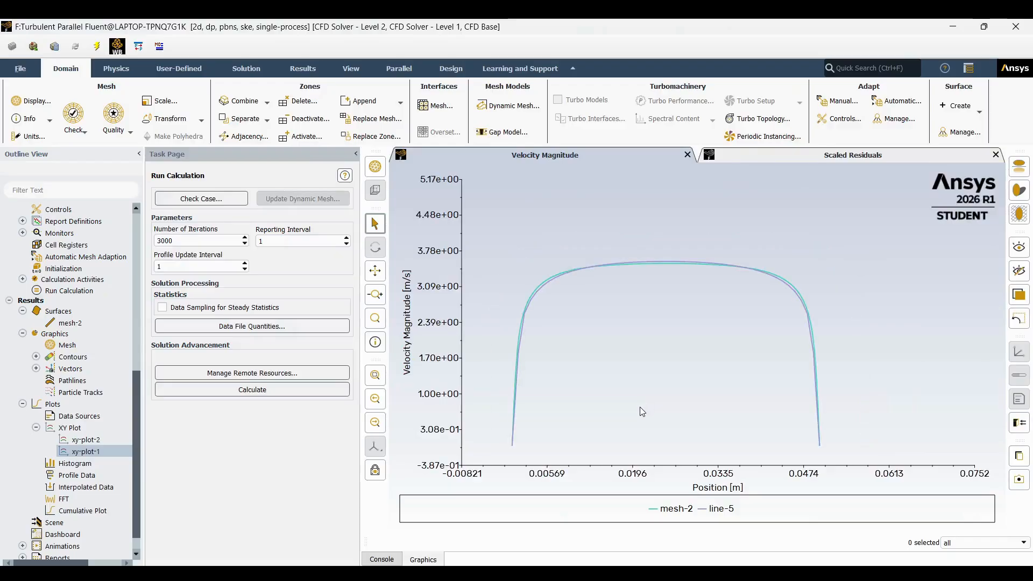
pyautogui.scroll(2, 640, 407)
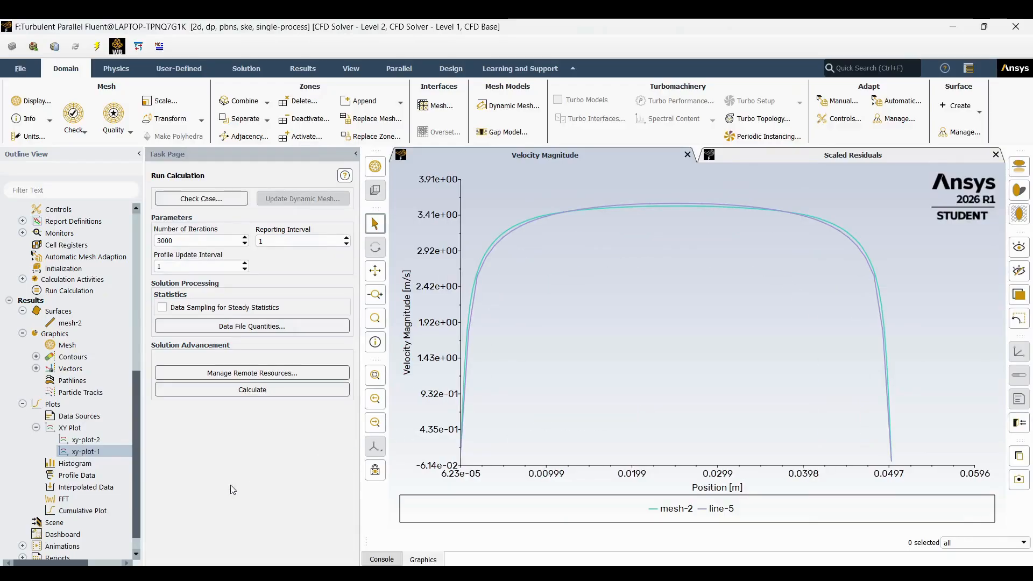
# Step: Save the project and close Fluent
pyautogui.click(12, 68)
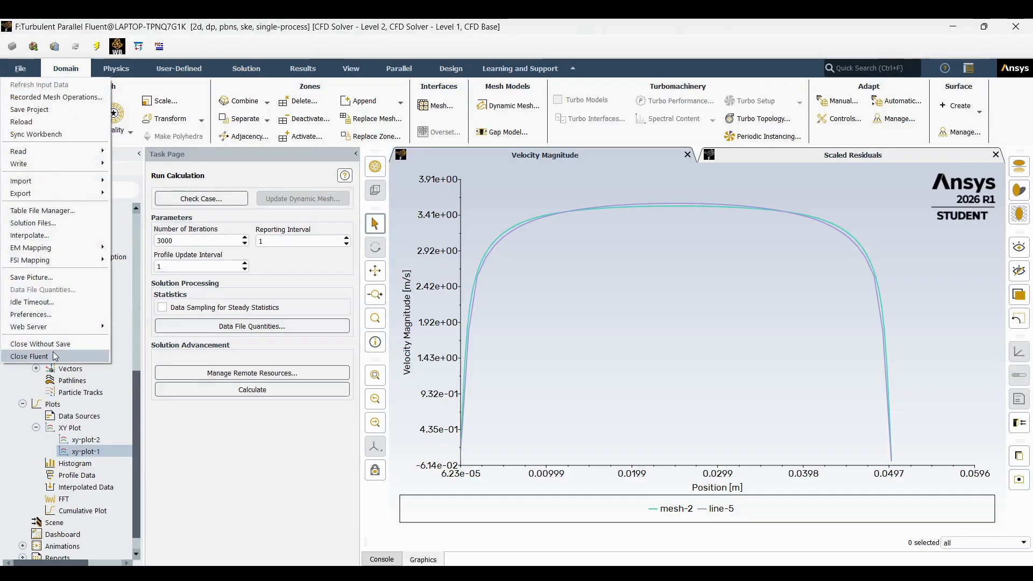
pyautogui.click(48, 110)
pyautogui.click(269, 379)
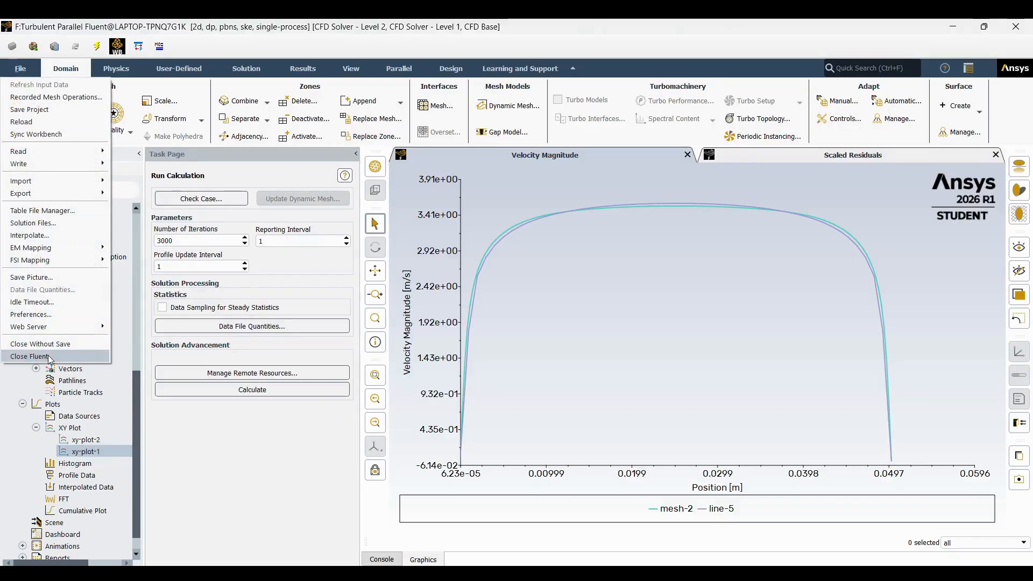
pyautogui.click(49, 357)
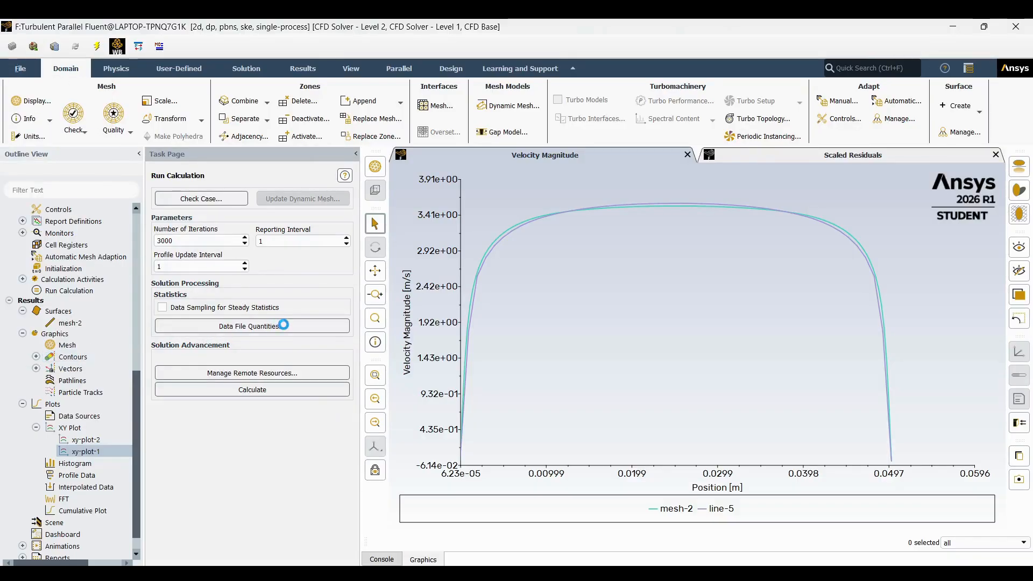